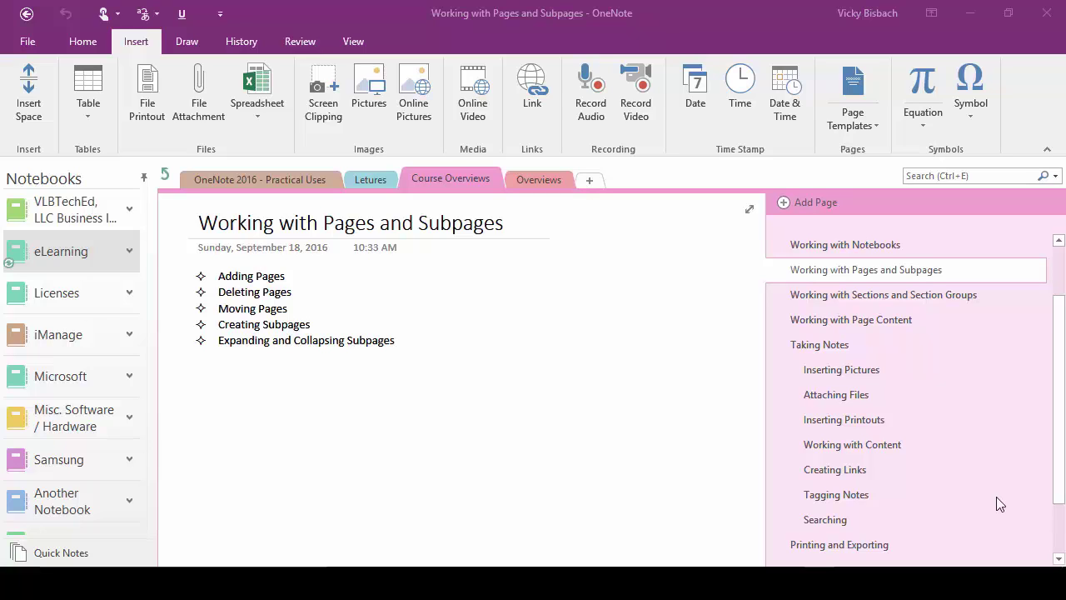
# Open the notebook named Another Notebook and add a page titled "Title of page" to the Project 1 section.
pyautogui.click(50, 501)
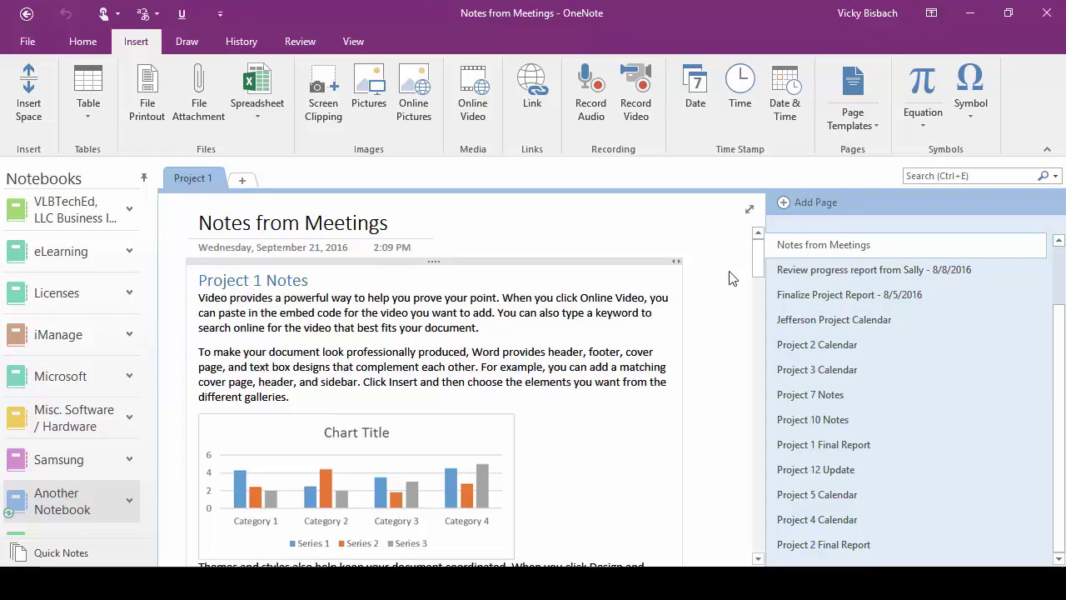
pyautogui.click(811, 204)
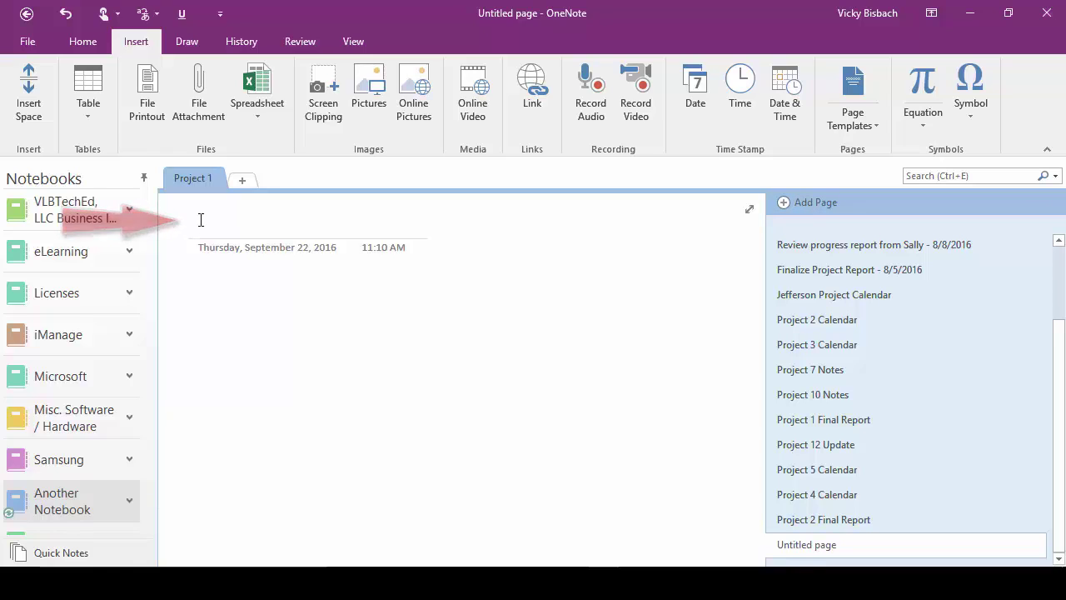
pyautogui.write('Title of page')
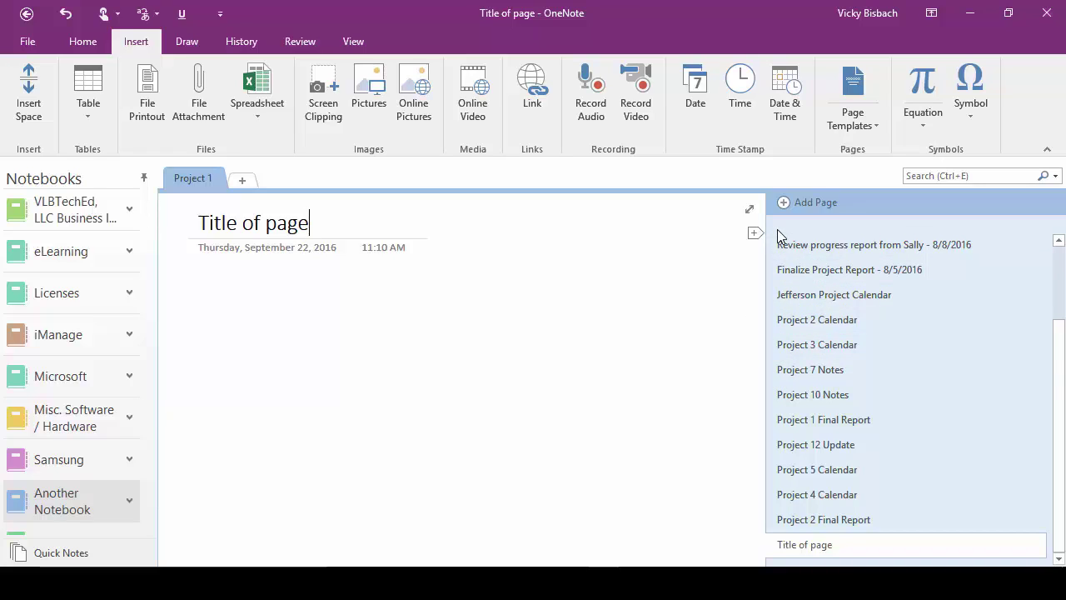
# Insert a page titled "New Page" directly above the "Review progress report from Sally - 8/8/2016" page.
pyautogui.click(757, 232)
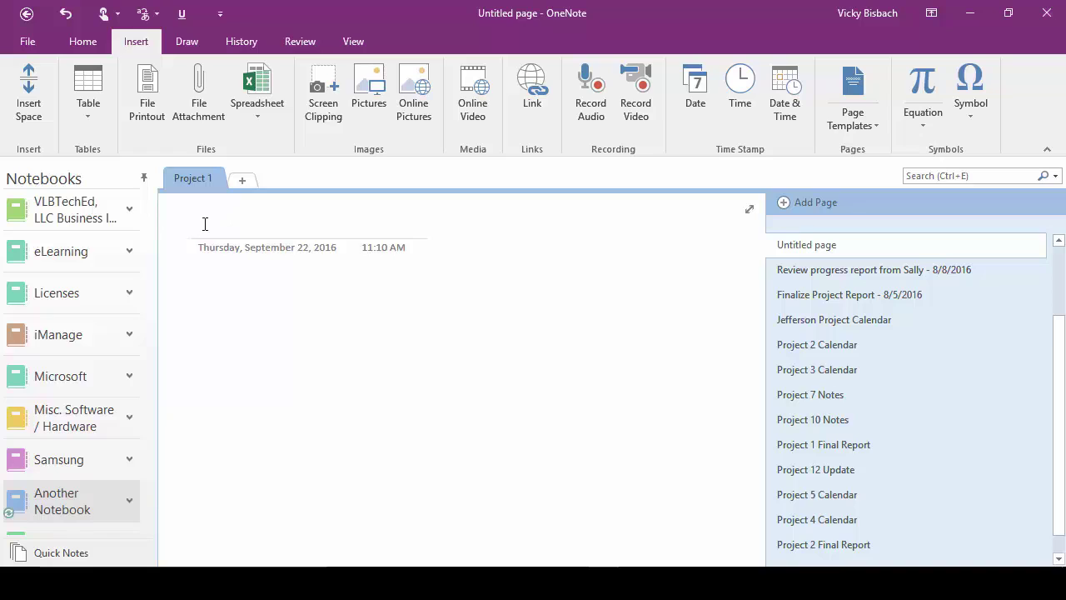
pyautogui.write('New Page')
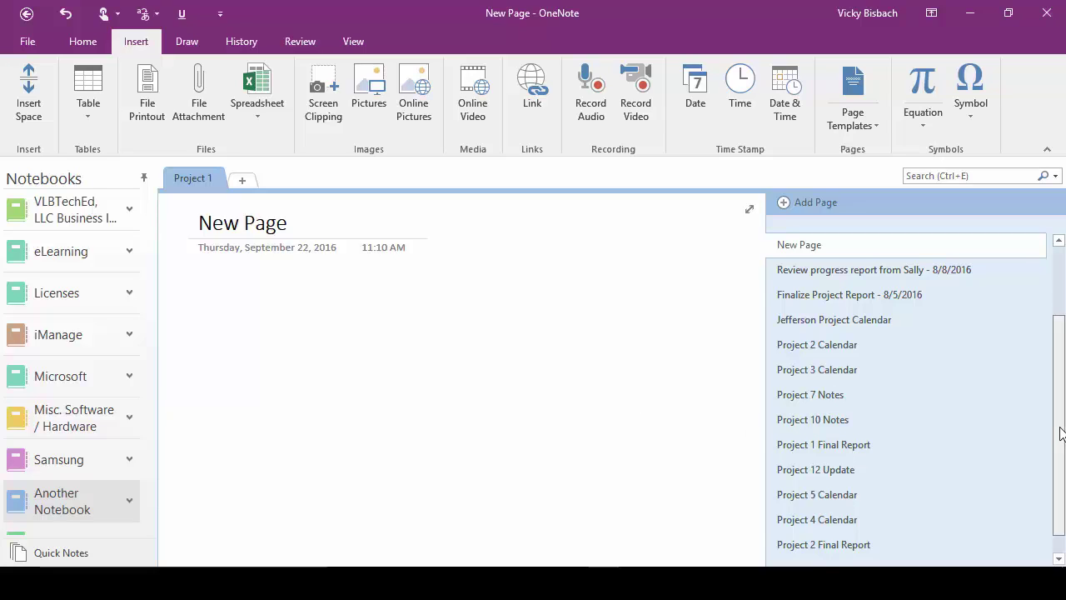
# Move the "Title of page" page directly below Jefferson Project Calendar, and Project 2 Final Report directly below Project 12 Update.
pyautogui.scroll(-1, 1057, 442)
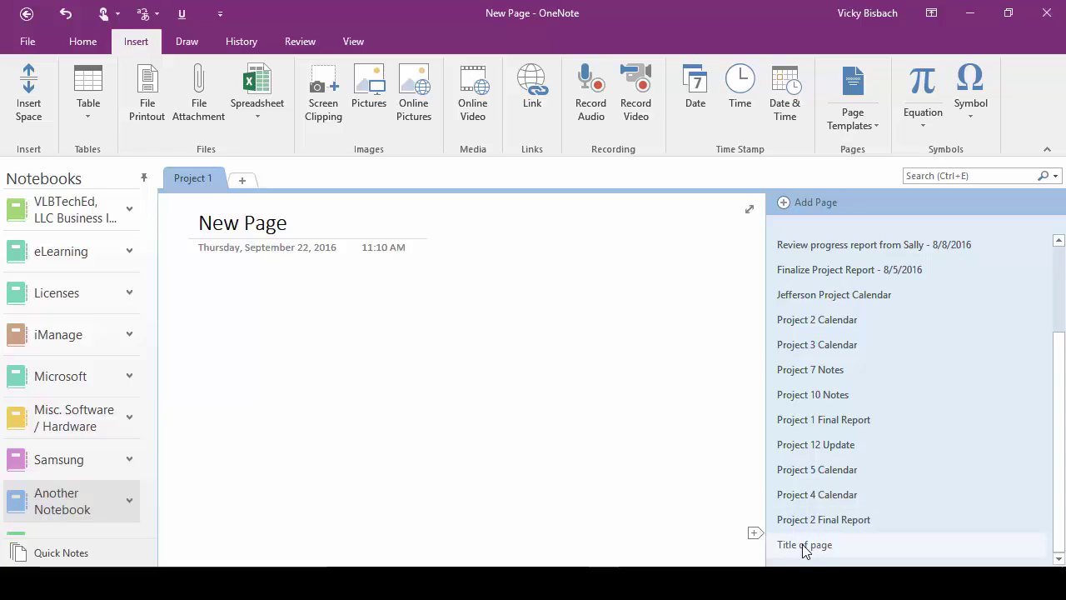
pyautogui.moveTo(805, 549)
pyautogui.mouseDown()
pyautogui.moveTo(817, 503)
pyautogui.moveTo(815, 362)
pyautogui.moveTo(780, 363)
pyautogui.moveTo(957, 364)
pyautogui.moveTo(838, 356)
pyautogui.moveTo(845, 333)
pyautogui.mouseUp()
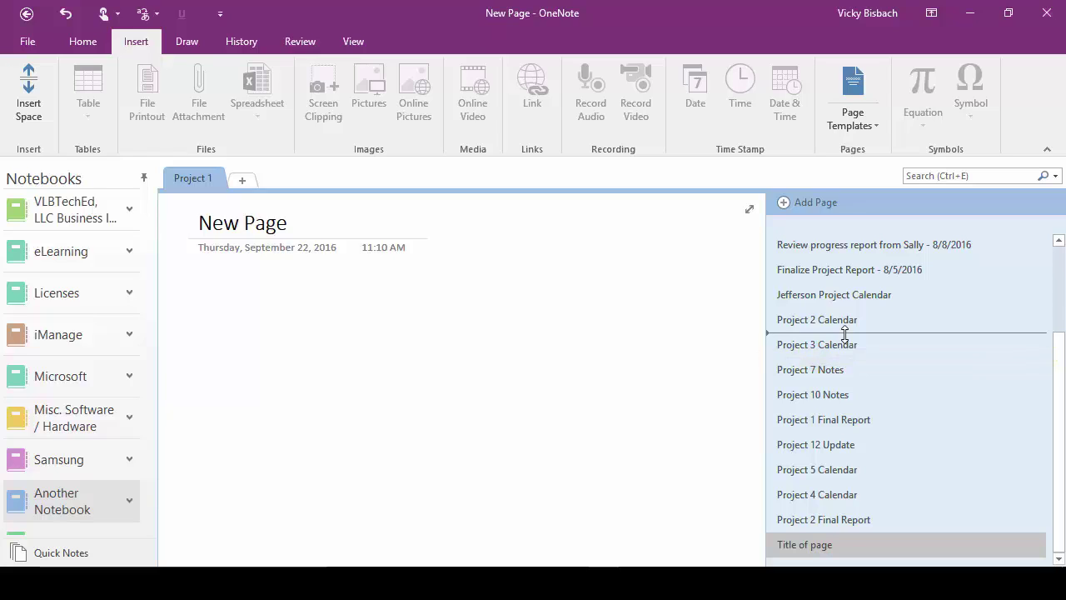
pyautogui.moveTo(844, 333); pyautogui.dragTo(849, 305)
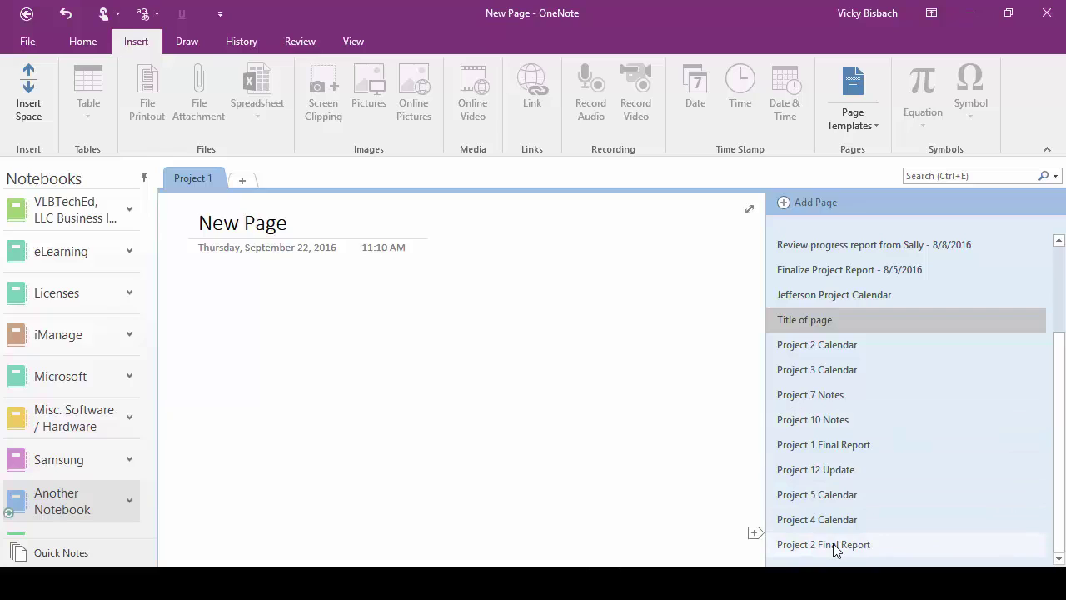
pyautogui.moveTo(833, 543)
pyautogui.mouseDown()
pyautogui.moveTo(835, 472)
pyautogui.moveTo(836, 483)
pyautogui.mouseUp()
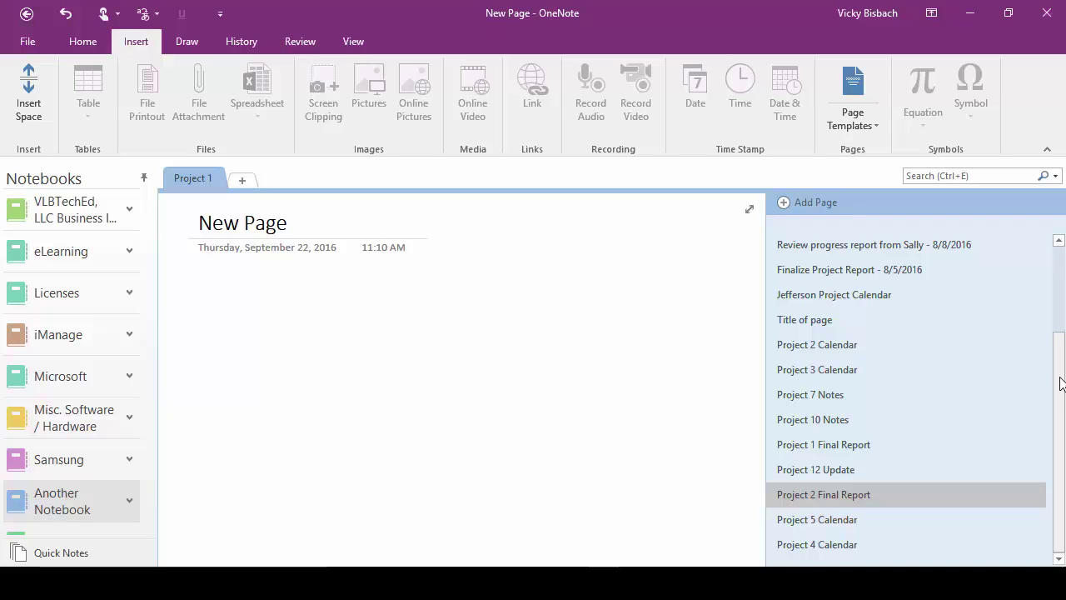
# Open the Notes from Meetings page and examine its project sections.
pyautogui.scroll(3, 1058, 381)
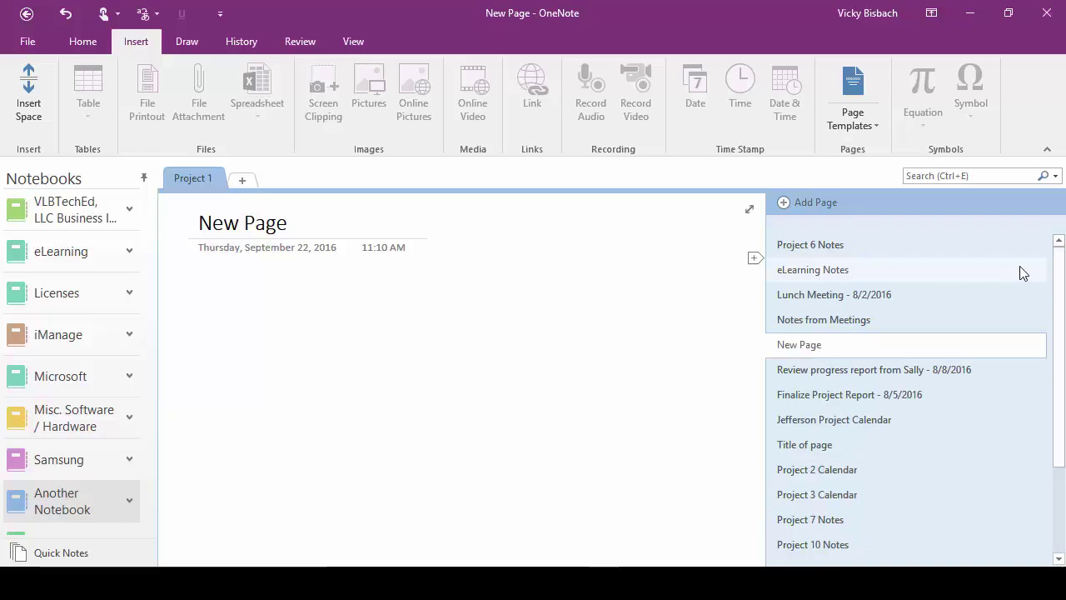
pyautogui.click(814, 325)
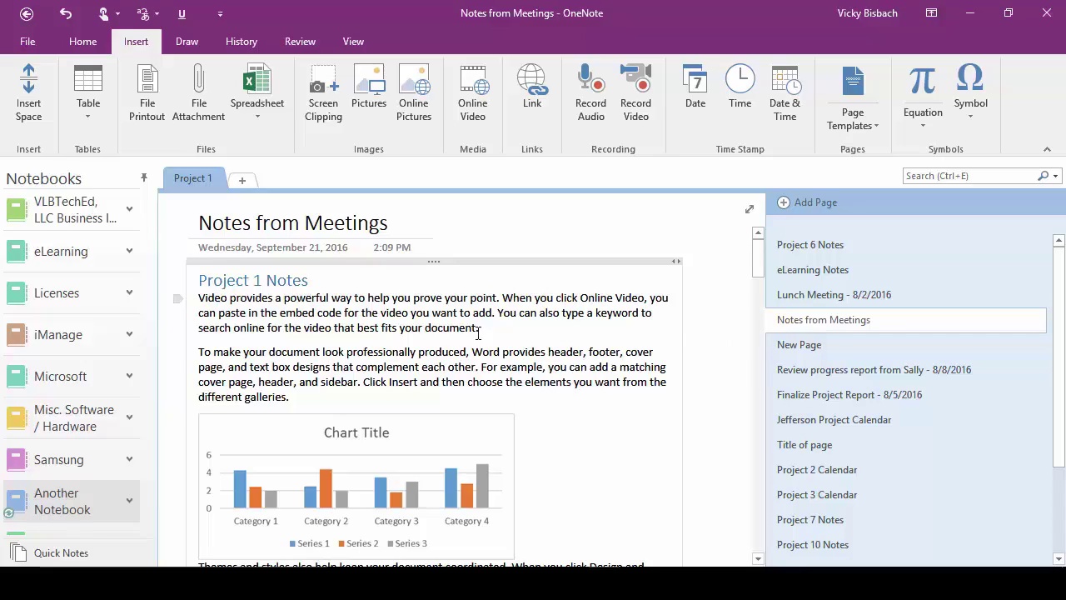
pyautogui.scroll(-5, 541, 357)
pyautogui.scroll(-4, 623, 359)
pyautogui.scroll(2, 620, 358)
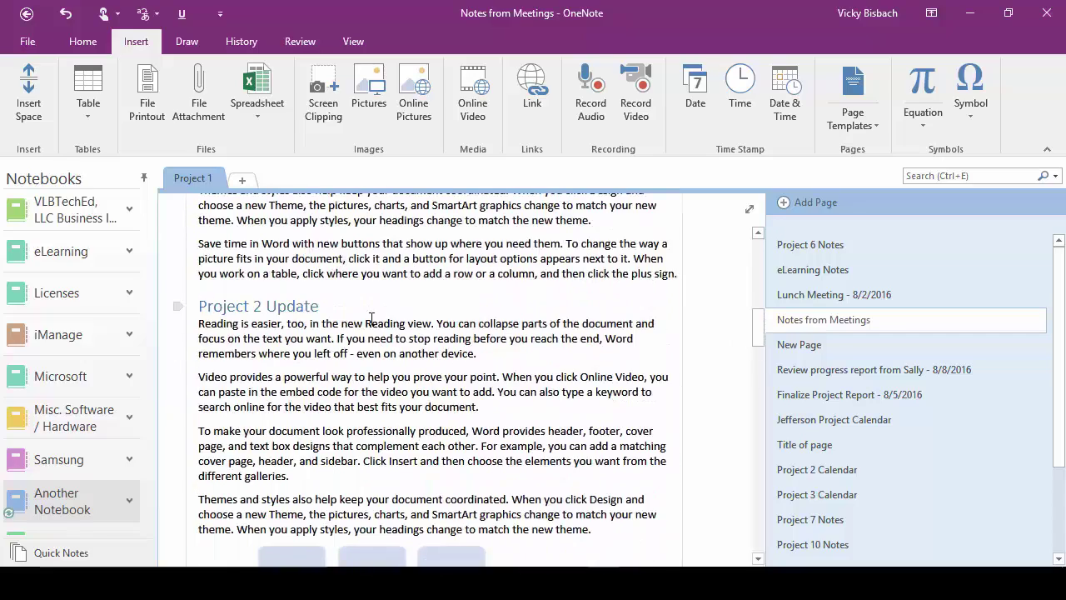
pyautogui.scroll(-4, 598, 344)
pyautogui.scroll(-10, 598, 344)
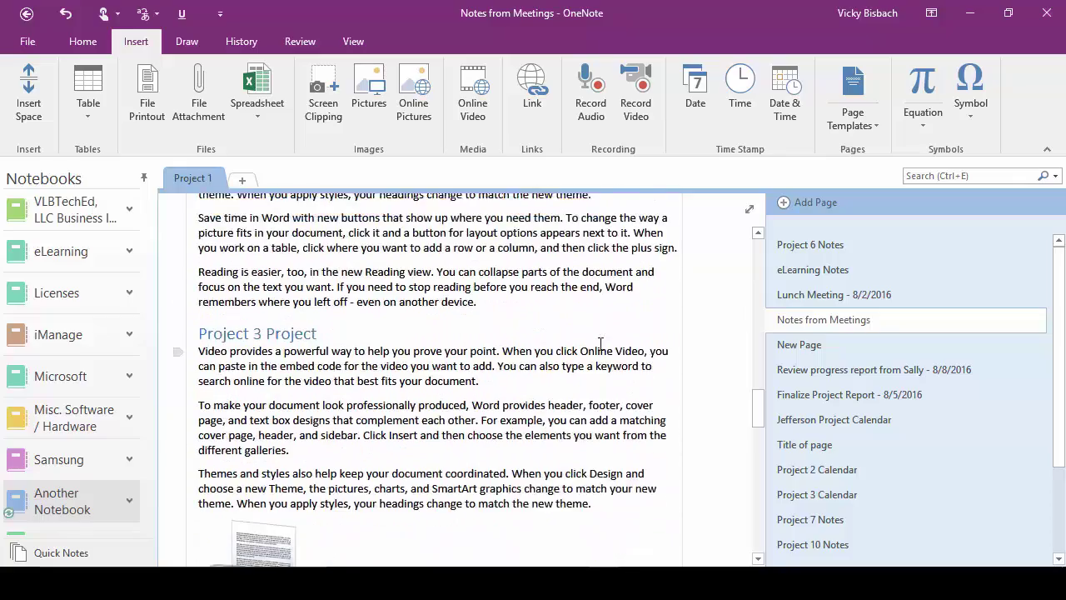
pyautogui.scroll(6, 598, 344)
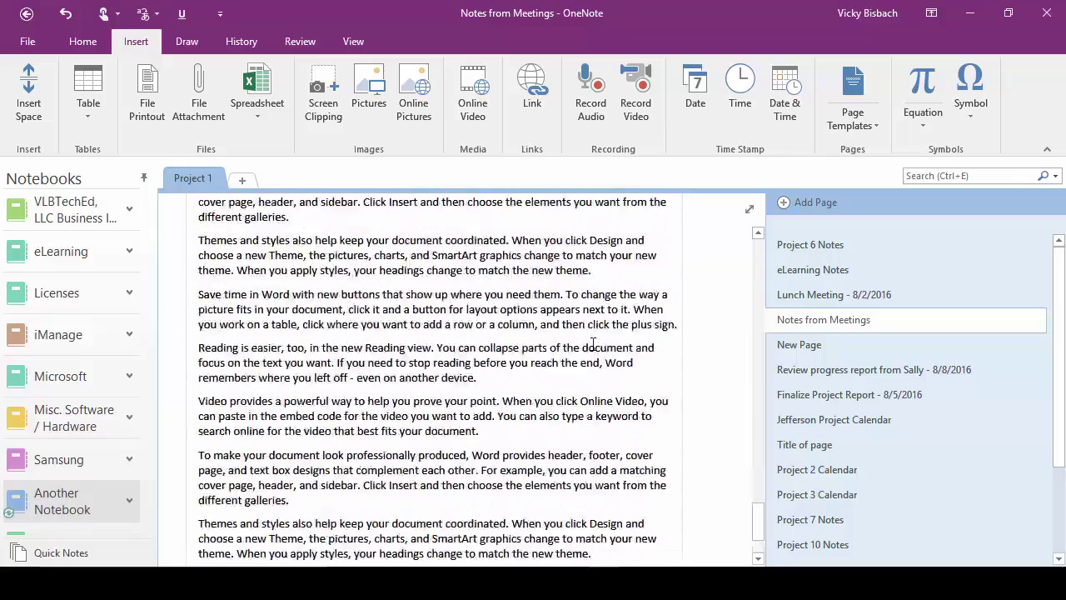
pyautogui.scroll(3, 563, 340)
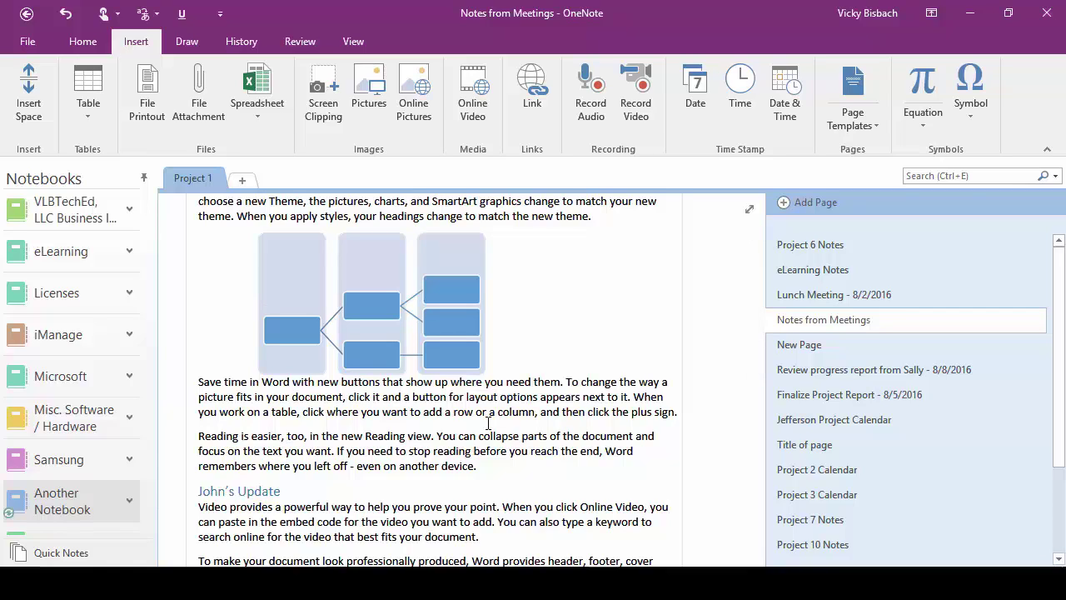
# Copy the Notes from Meetings page and paste it directly below Project 2 Calendar.
pyautogui.rightClick(858, 326)
pyautogui.click(899, 142)
pyautogui.scroll(-2, 933, 463)
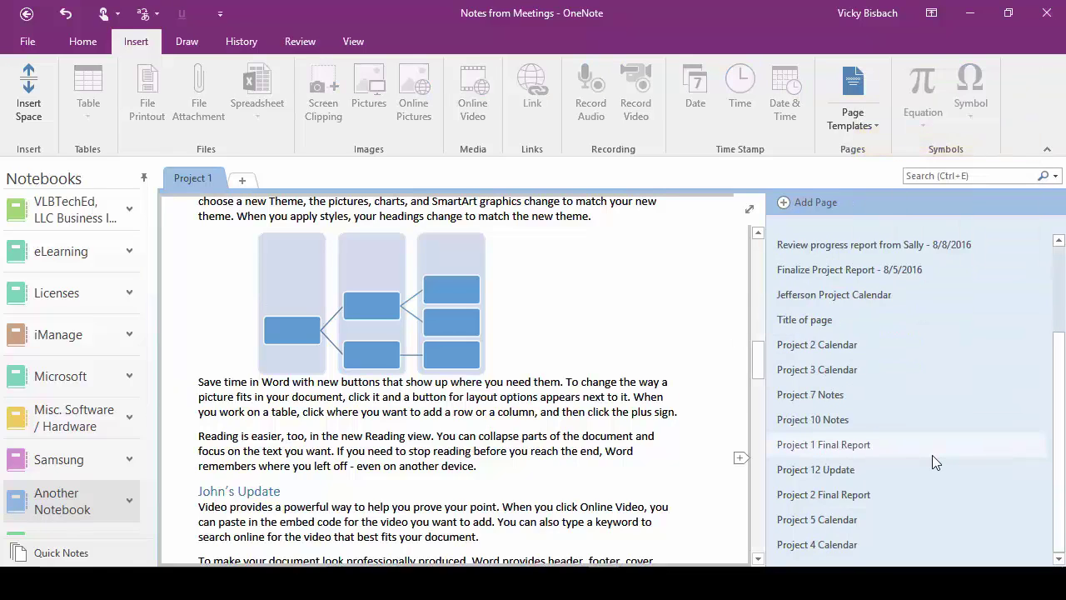
pyautogui.rightClick(866, 344)
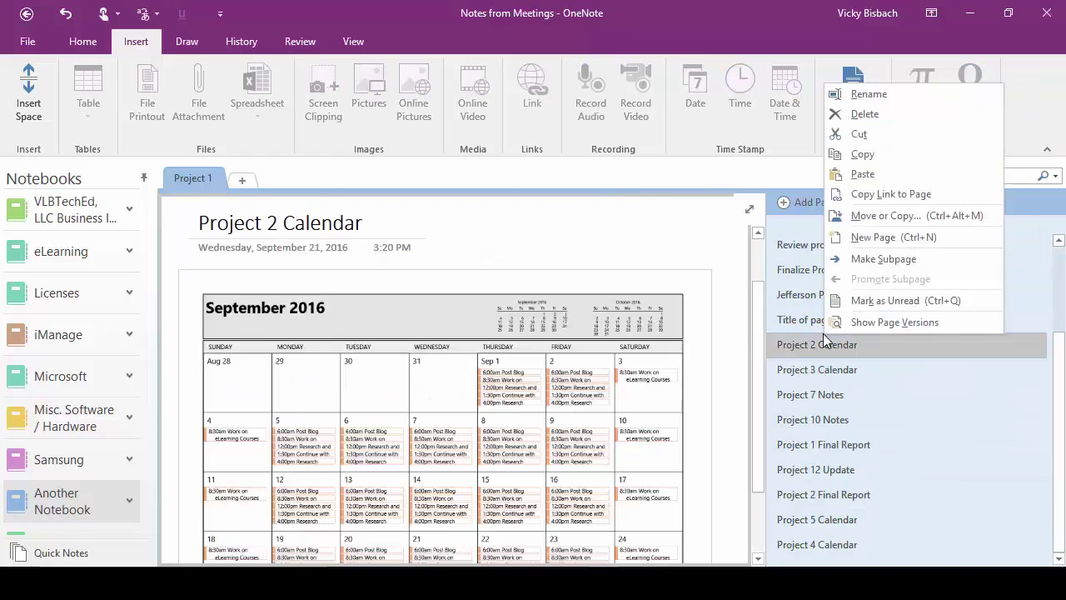
pyautogui.click(875, 173)
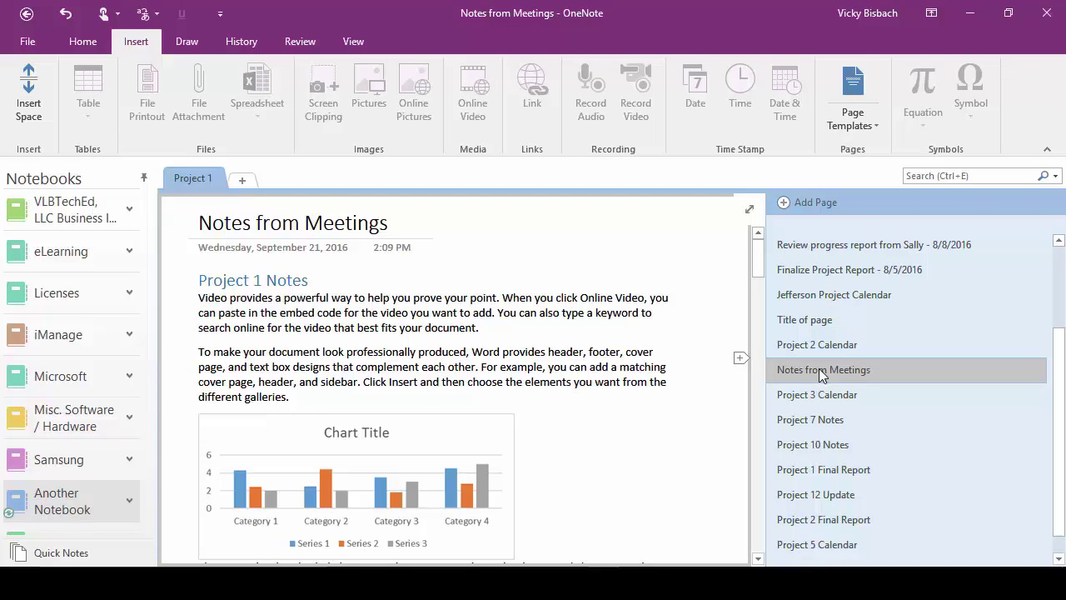
# Trim the pasted Notes from Meetings copy to the Project 2 Update notes, deleting the Project 1 Notes and Project 3 Project sections.
pyautogui.scroll(2, 812, 370)
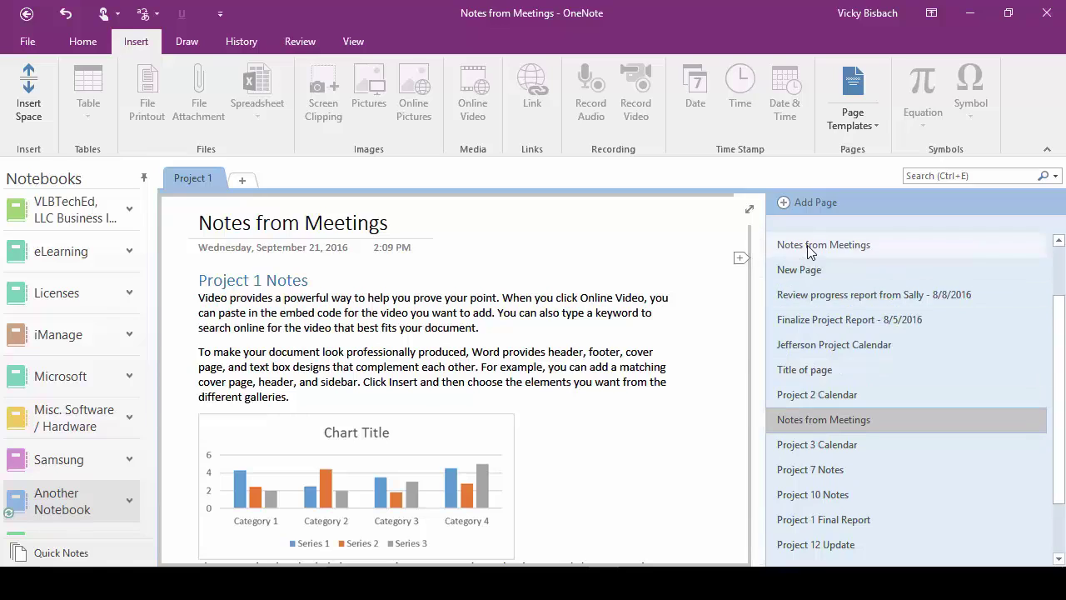
pyautogui.scroll(-1, 857, 420)
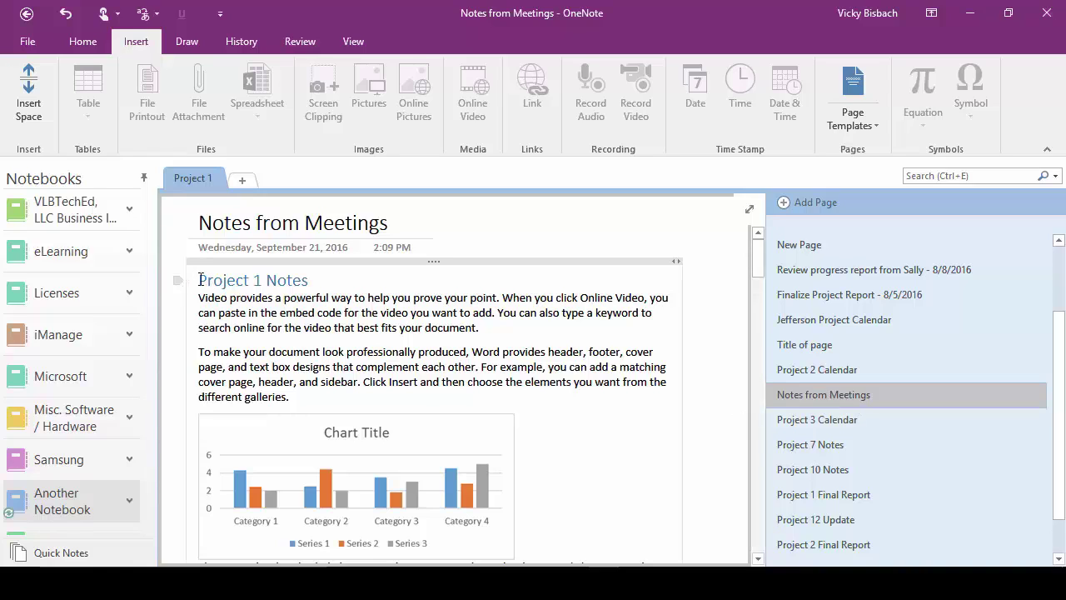
pyautogui.moveTo(201, 280); pyautogui.dragTo(518, 519)
pyautogui.scroll(-10, 516, 520)
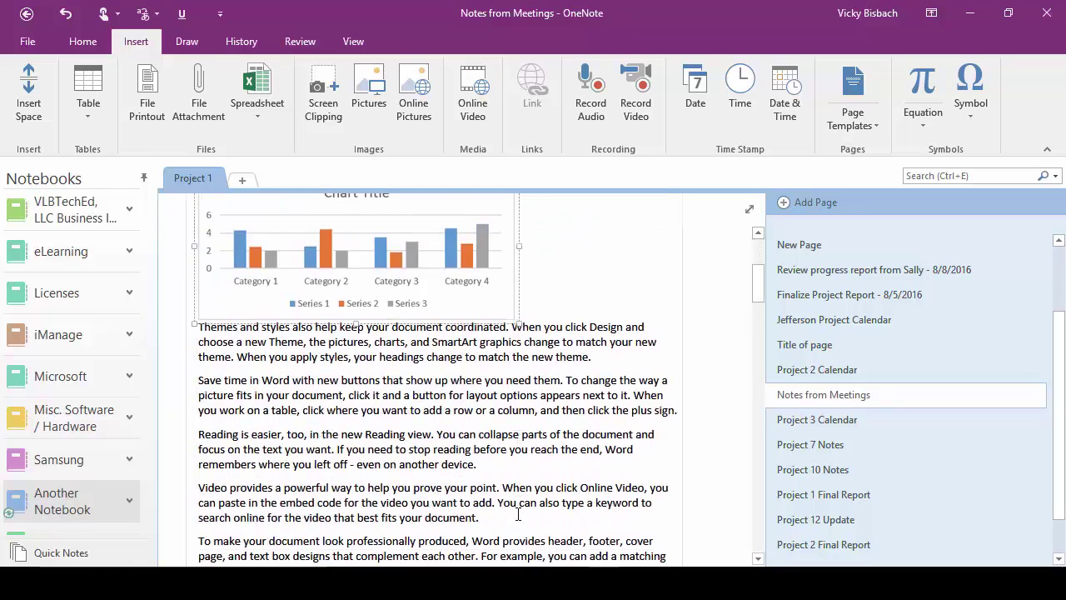
pyautogui.moveTo(177, 439); pyautogui.dragTo(833, 395)
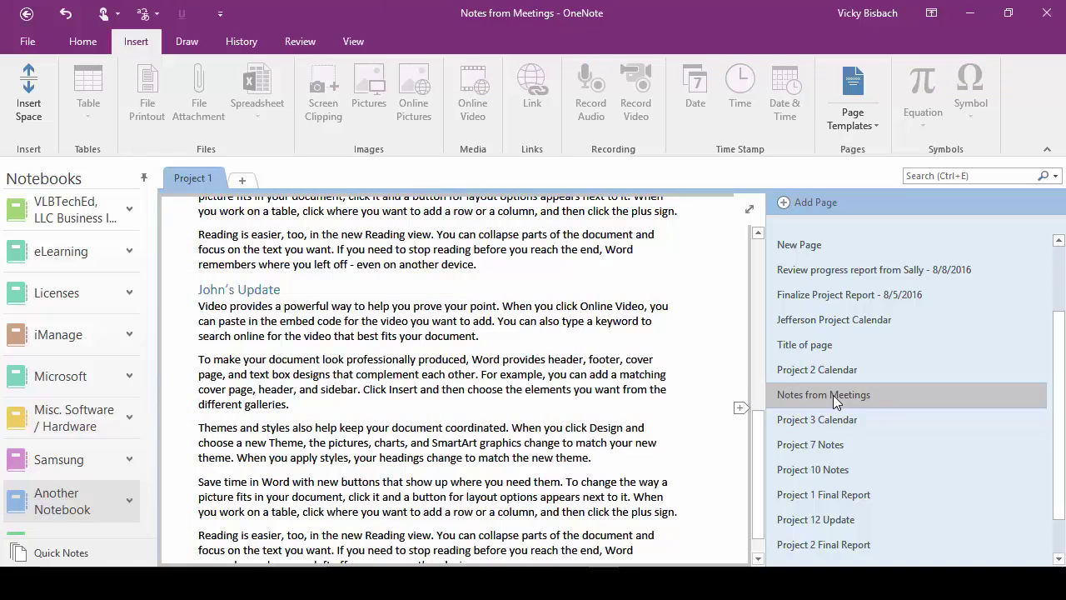
# Rename the trimmed copy below Project 2 Calendar as "Notes from Project 2 Meetings".
pyautogui.rightClick(833, 395)
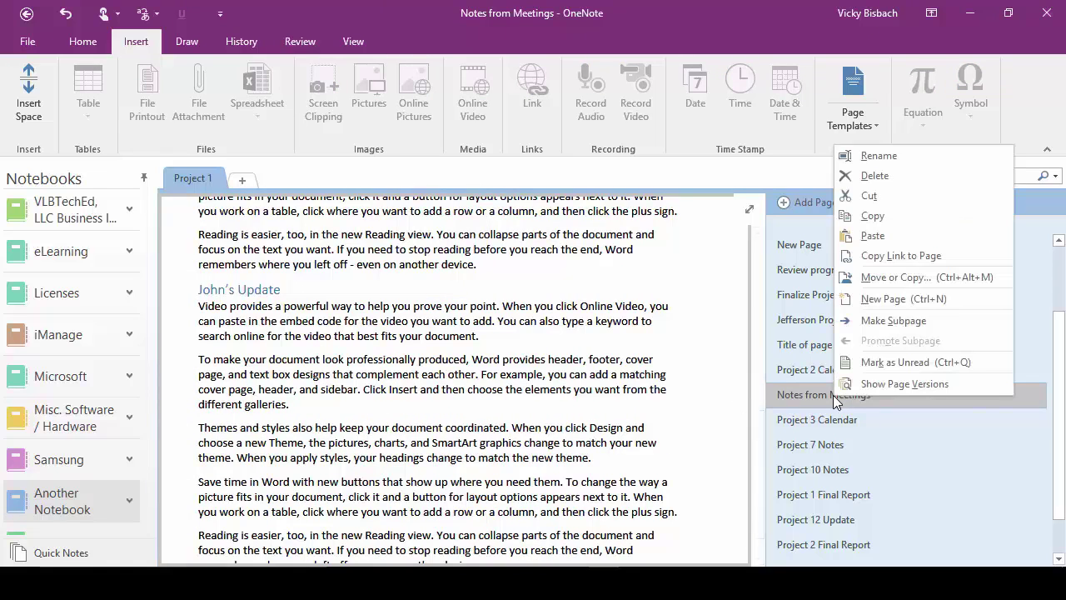
pyautogui.click(866, 158)
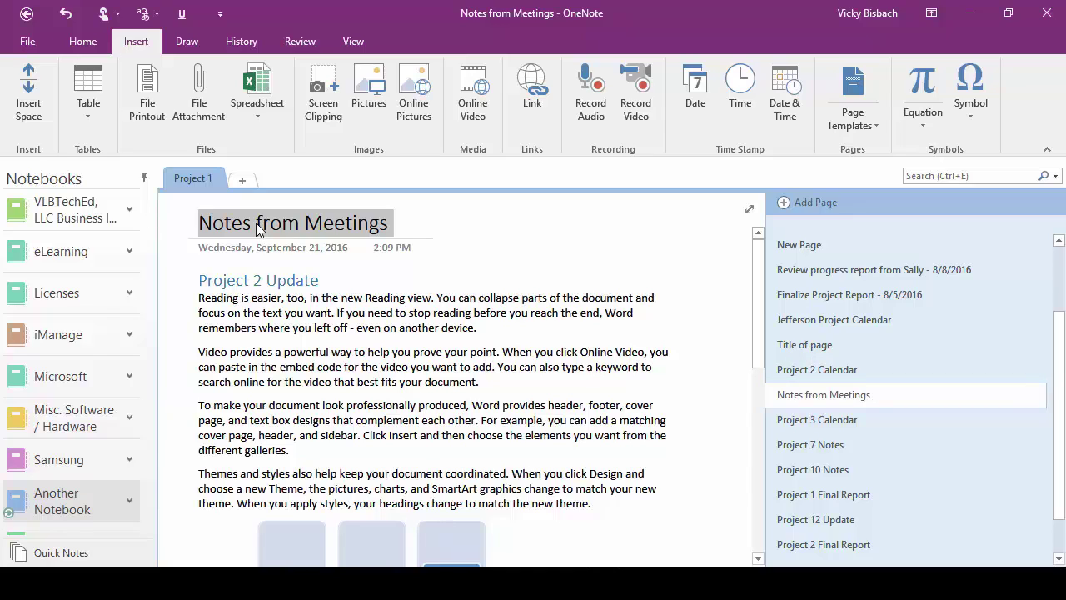
pyautogui.click(305, 223)
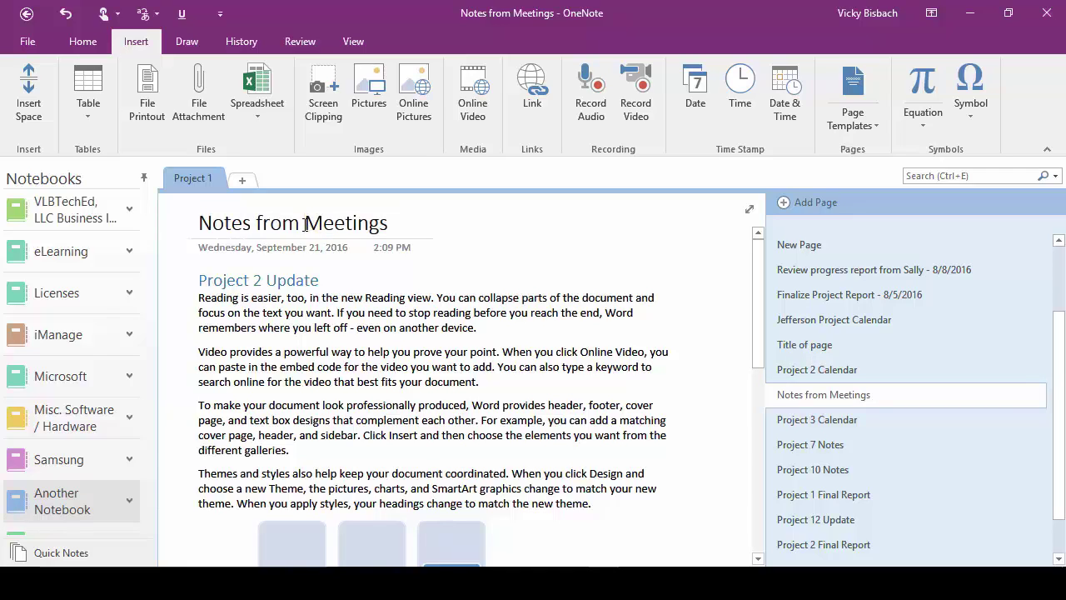
pyautogui.write('Project 2')
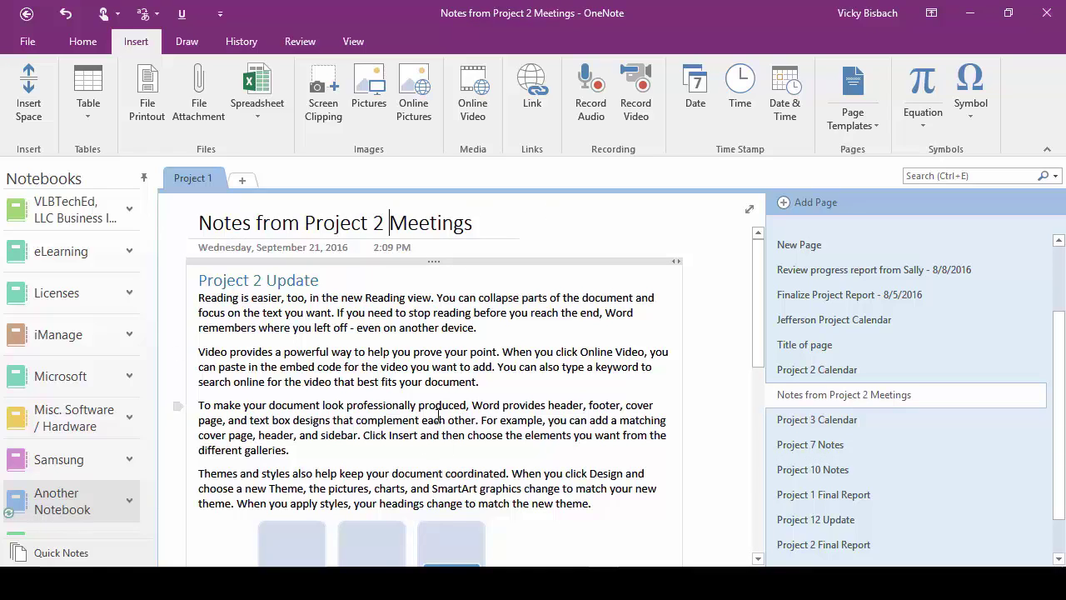
# Paste another copy of the Notes from Meetings page directly below New Page.
pyautogui.scroll(2, 876, 292)
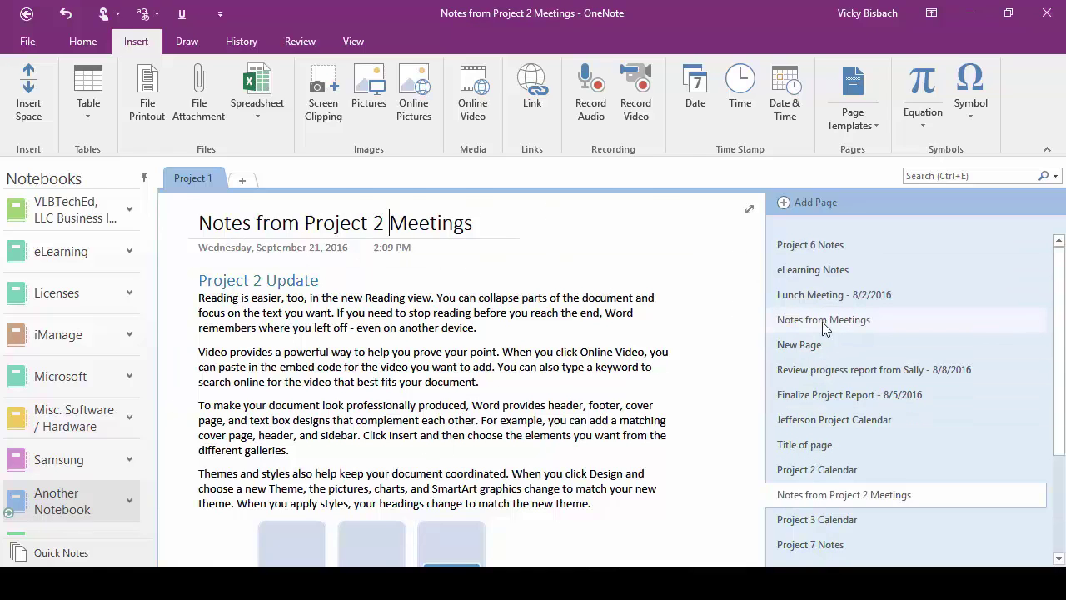
pyautogui.click(823, 320)
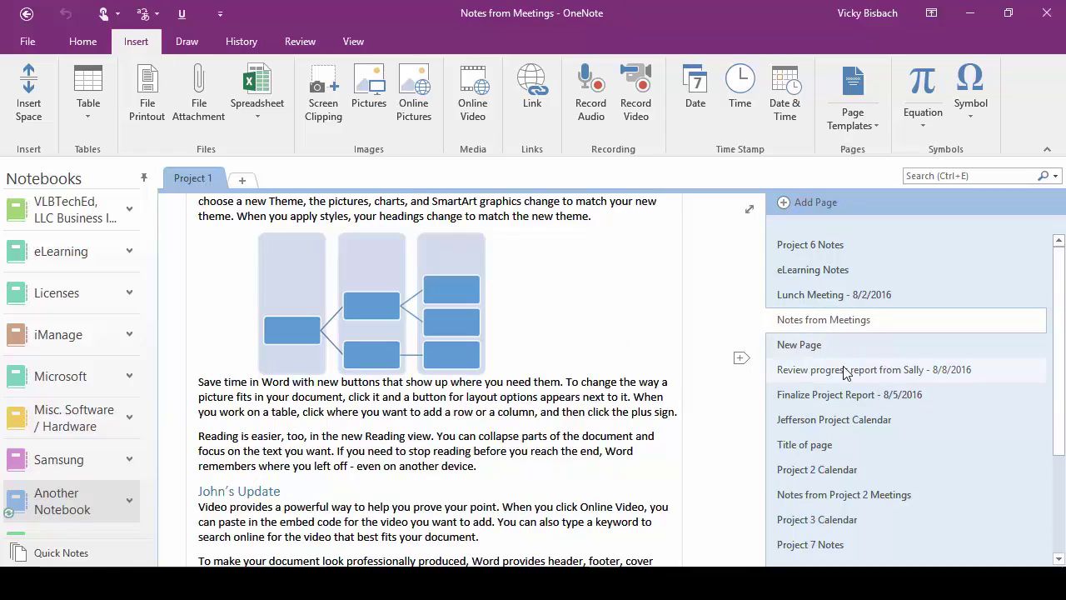
pyautogui.rightClick(797, 354)
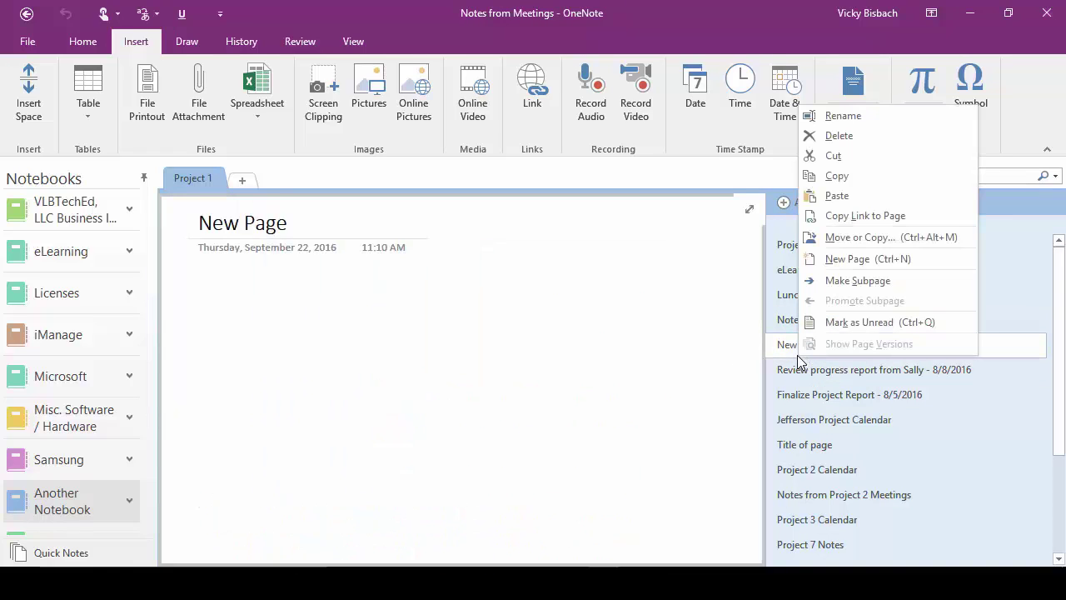
pyautogui.click(836, 196)
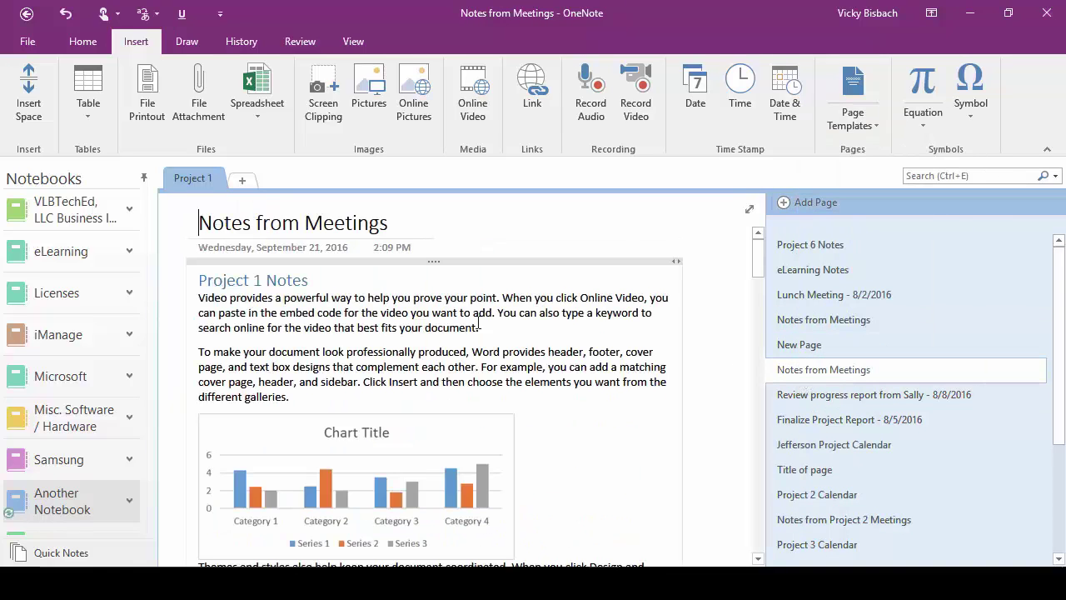
# Delete the Project 1 Notes and Project 2 Update sections from the copy below New Page, so it starts at Project 3 Project.
pyautogui.moveTo(196, 279); pyautogui.dragTo(436, 419)
pyautogui.scroll(-5, 436, 419)
pyautogui.scroll(-5, 434, 423)
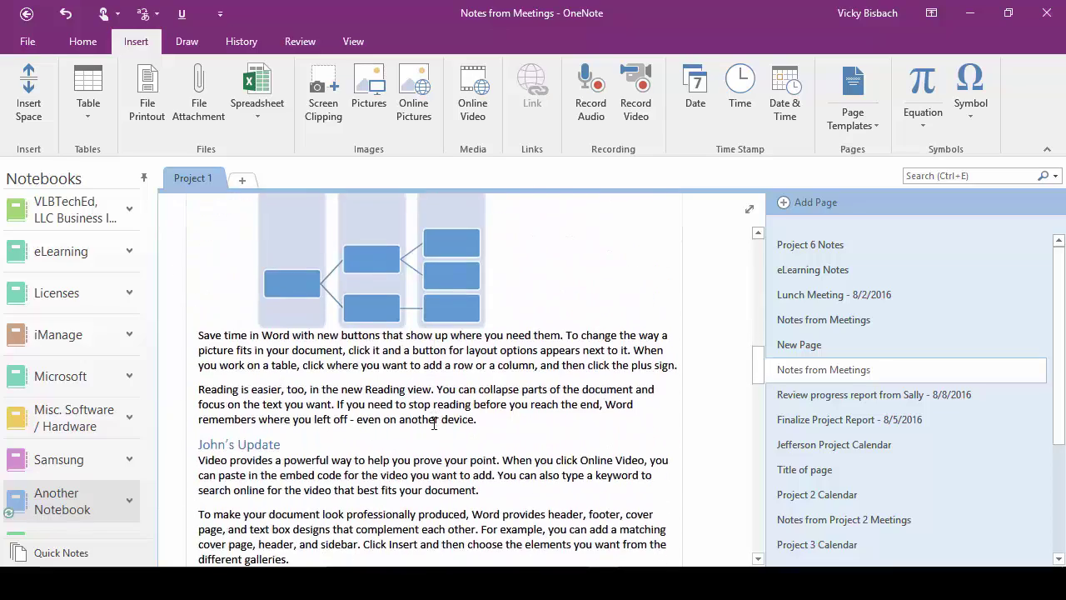
pyautogui.press('Delete')
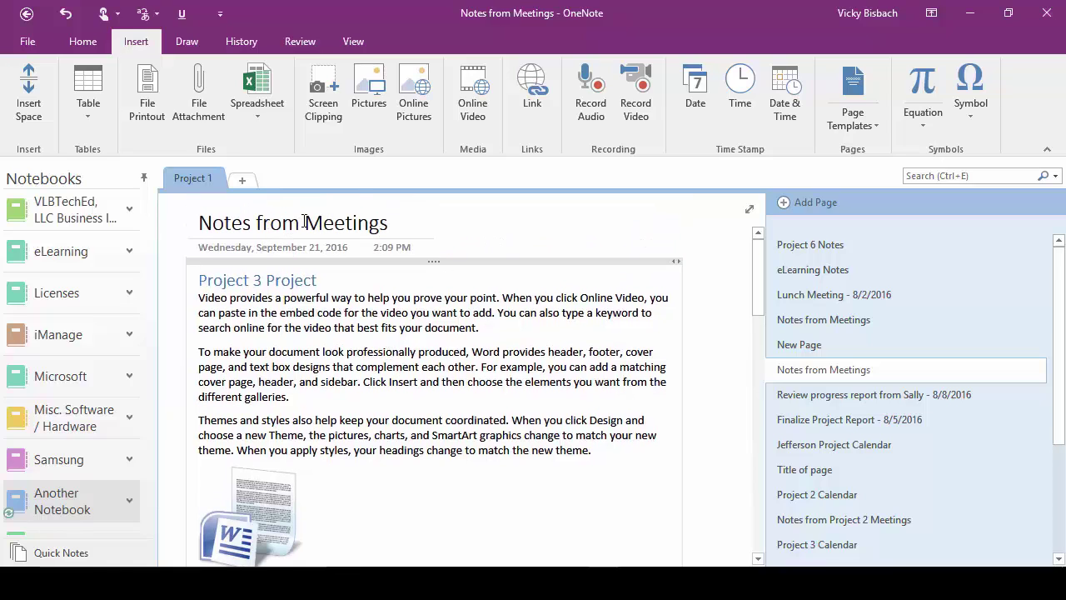
# Change the title of the copy below New Page to "Notes from Project 2 Meetings" and return to the original Notes from Meetings page.
pyautogui.doubleClick(304, 222)
pyautogui.click(315, 253)
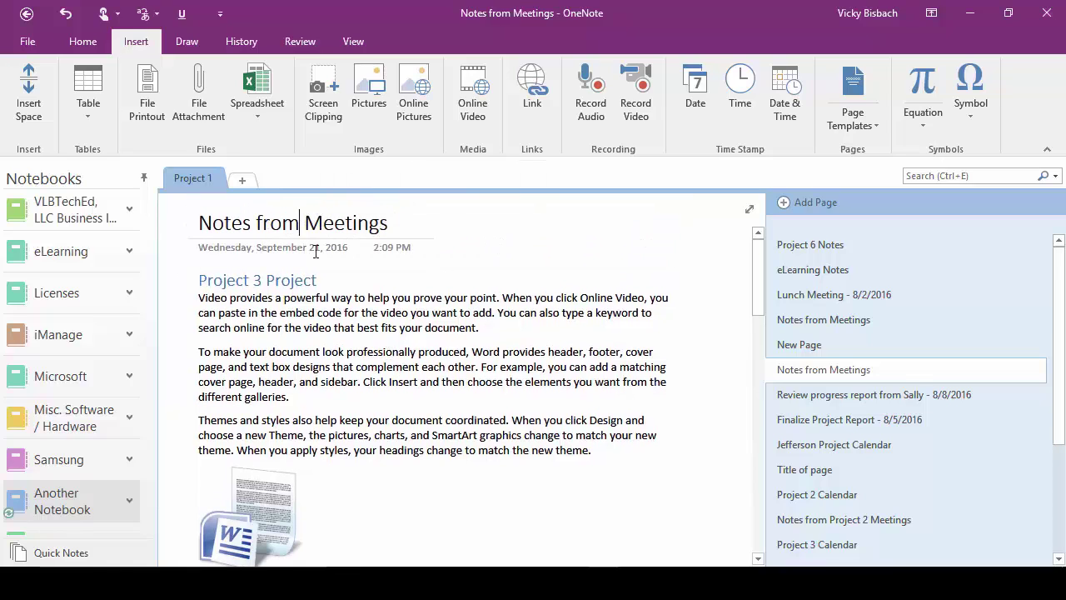
pyautogui.write('Project 2')
pyautogui.click(835, 319)
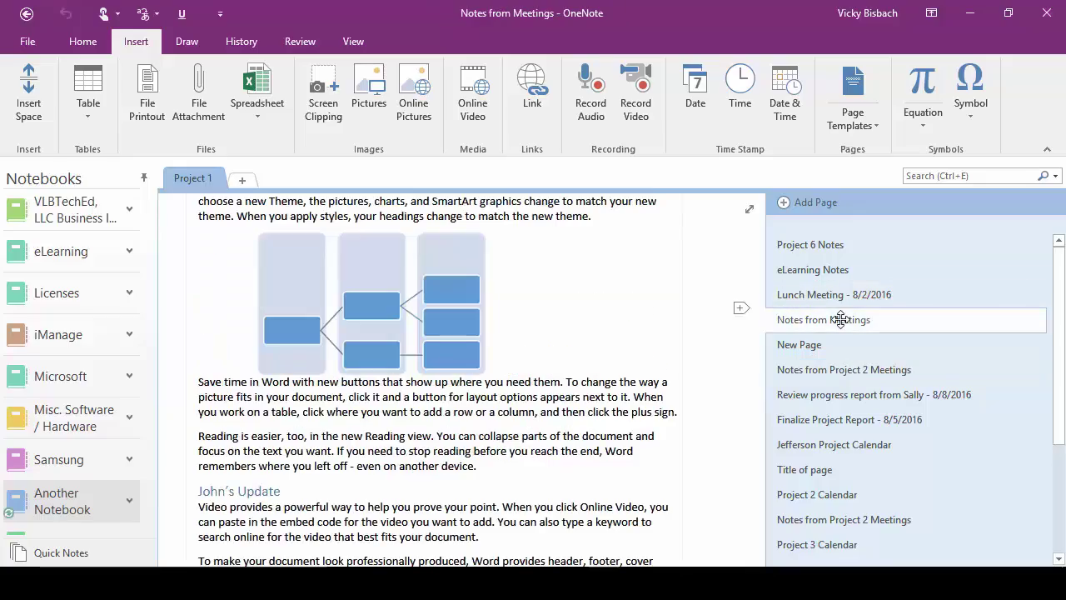
pyautogui.scroll(5, 557, 419)
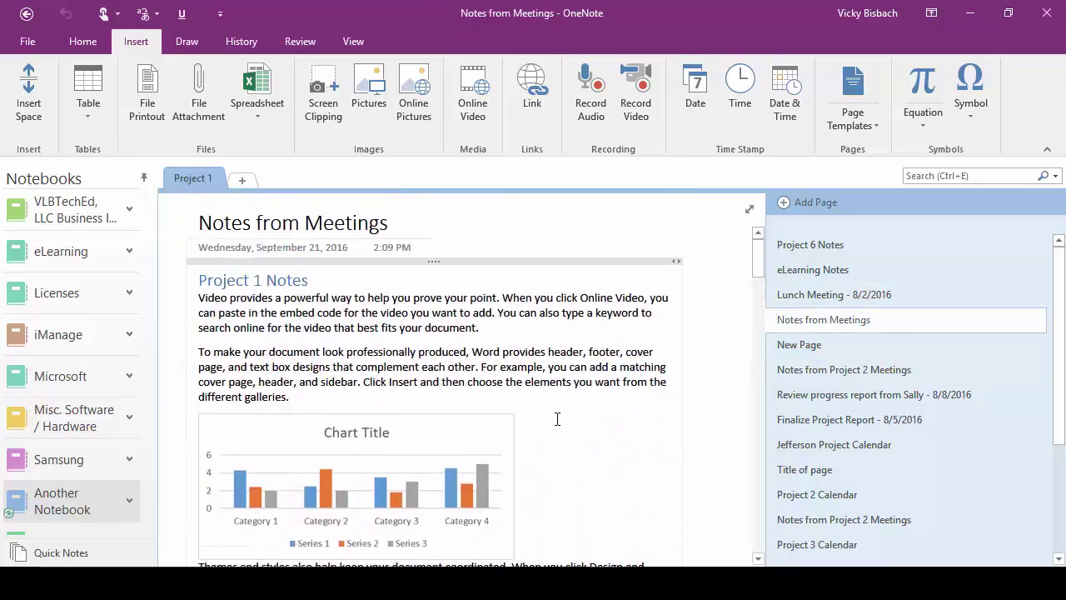
# Delete everything from the Project 2 Update heading onward on the Notes from Meetings page, leaving only the Project 1 Notes section.
pyautogui.scroll(-10, 557, 419)
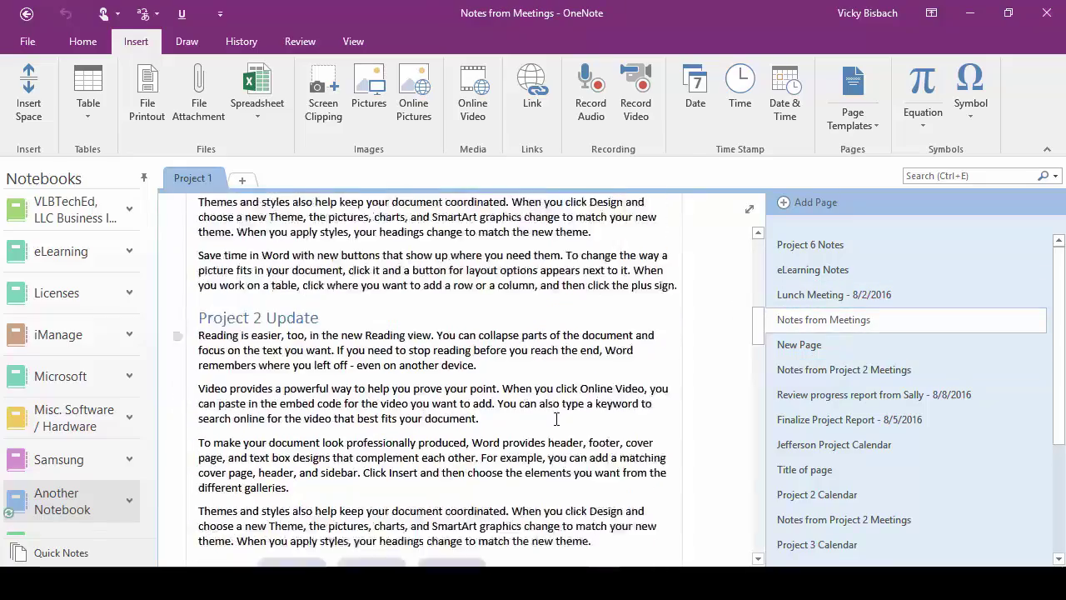
pyautogui.moveTo(197, 237); pyautogui.dragTo(484, 502)
pyautogui.press('Delete')
pyautogui.scroll(10, 483, 502)
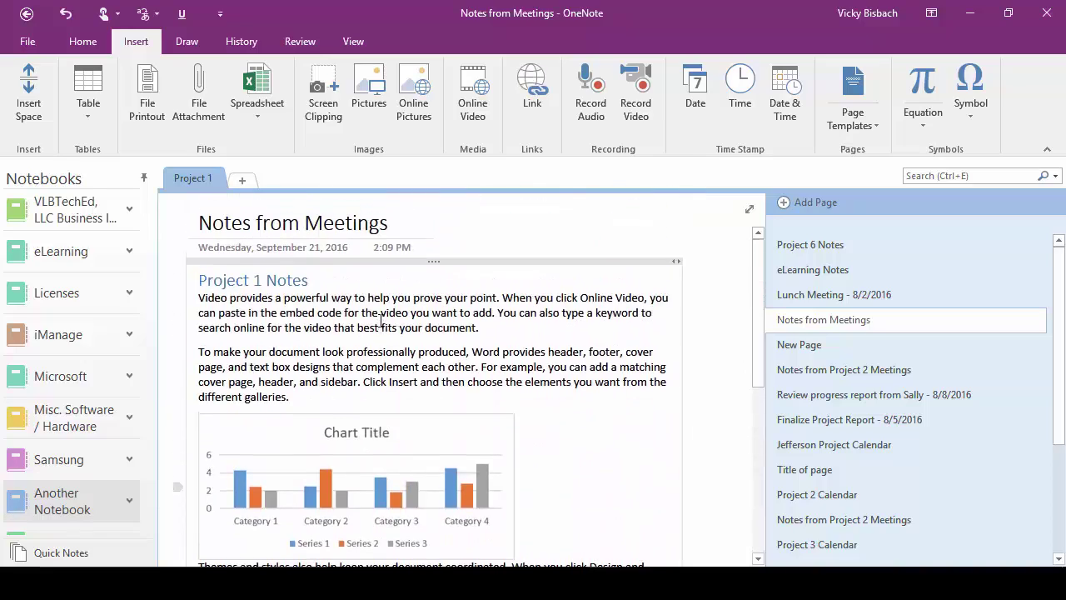
# Change the page title to "Notes from Project 1 Meetings" and review the remaining notes on the page.
pyautogui.click(308, 223)
pyautogui.write('Project 1')
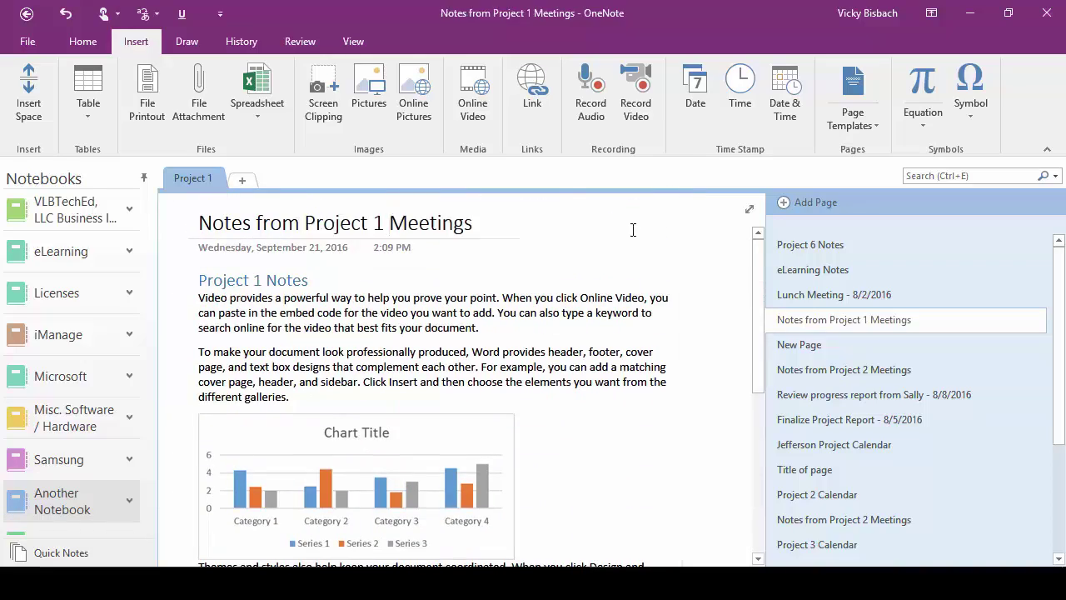
pyautogui.scroll(-10, 593, 353)
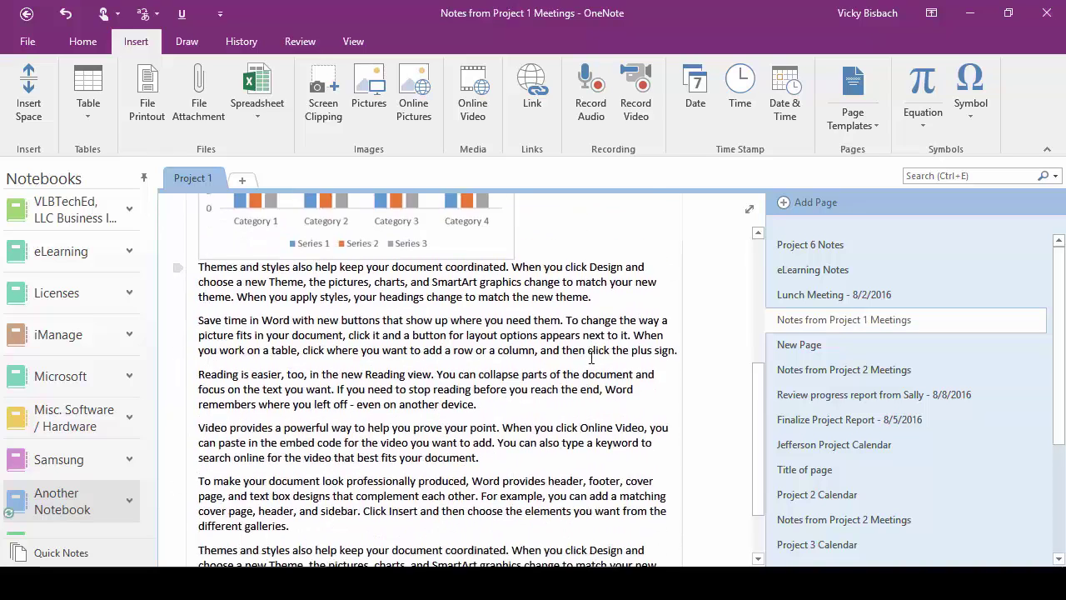
pyautogui.scroll(10, 591, 357)
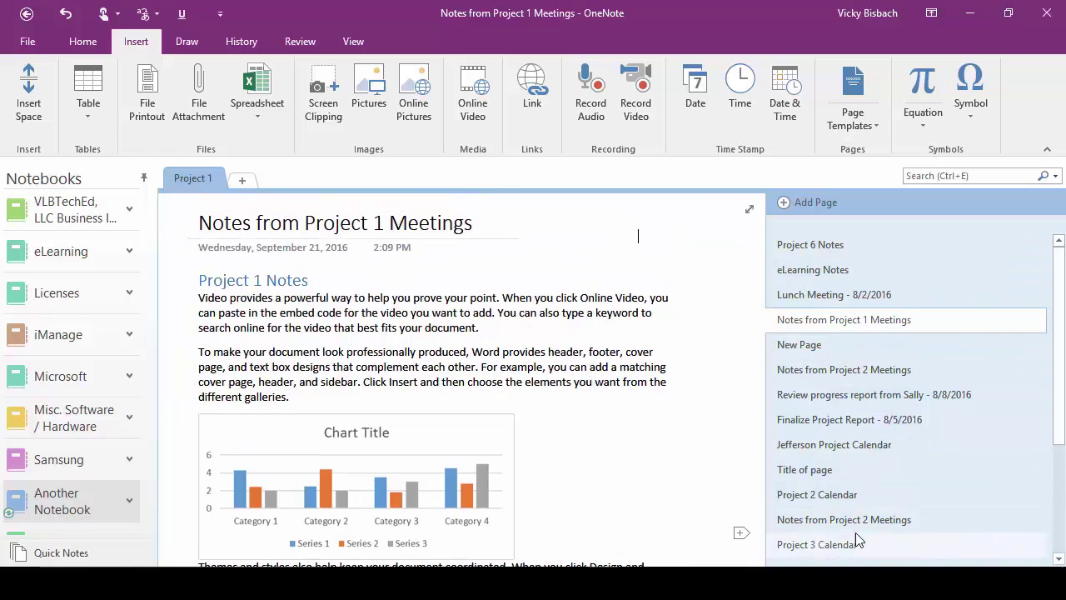
# View the Notes from Project 2 Meetings page below Project 2 Calendar, and insert a page titled "Project 2 Information" above Lunch Meeting - 8/2/2016.
pyautogui.scroll(-1, 926, 522)
pyautogui.click(875, 469)
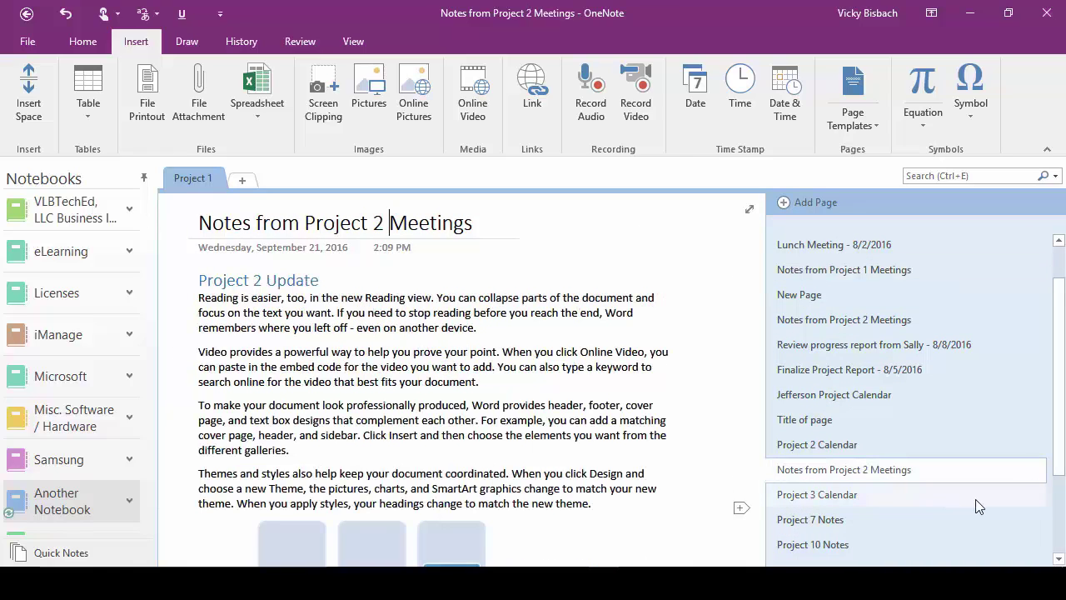
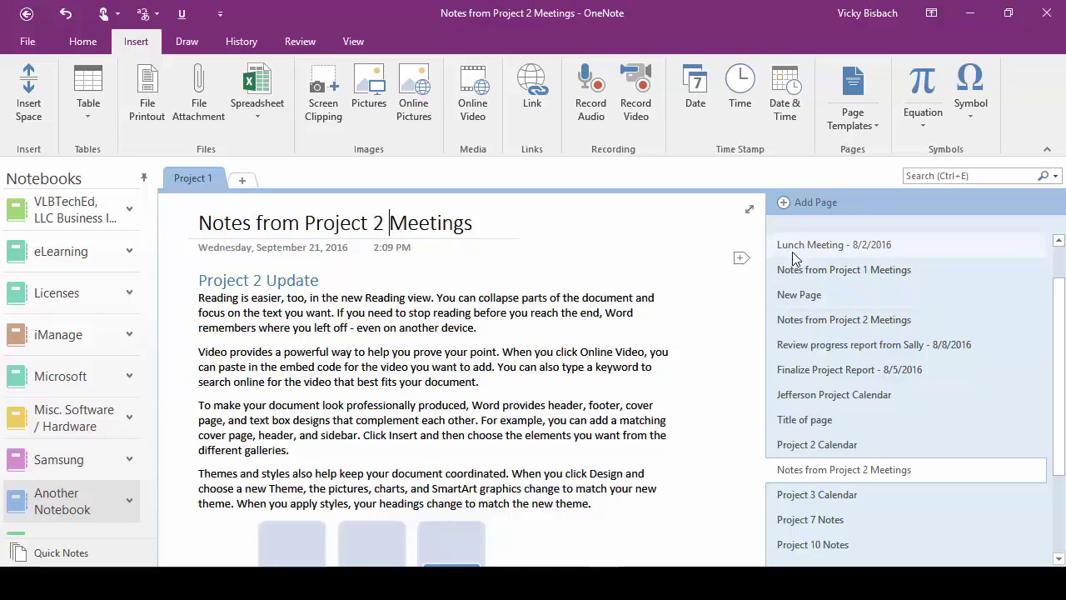
pyautogui.click(738, 233)
pyautogui.write('Project 2 Information')
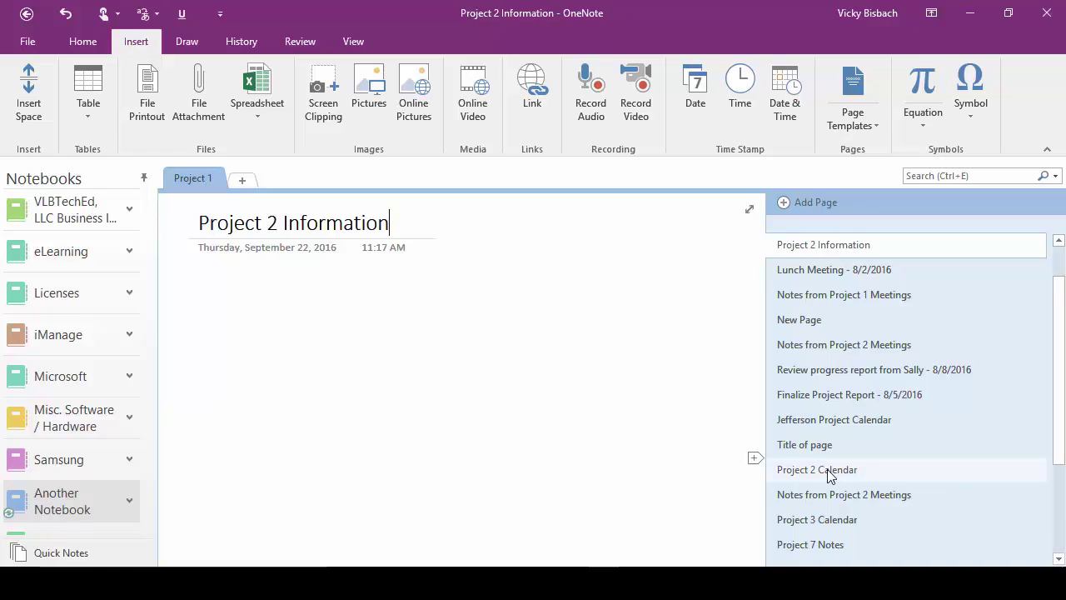
# Move Project 2 Calendar, the Notes from Project 2 Meetings page below New Page, and Project 2 Final Report directly below Project 2 Information, in that order.
pyautogui.moveTo(829, 475); pyautogui.dragTo(849, 263)
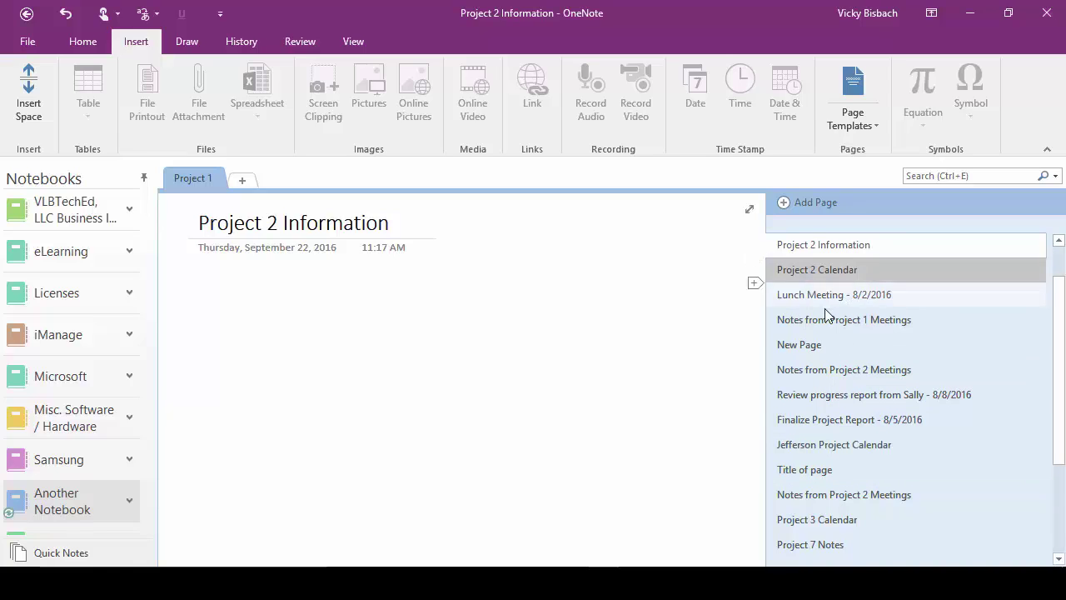
pyautogui.moveTo(857, 369); pyautogui.dragTo(840, 281)
pyautogui.scroll(-3, 896, 326)
pyautogui.moveTo(825, 495); pyautogui.dragTo(818, 292)
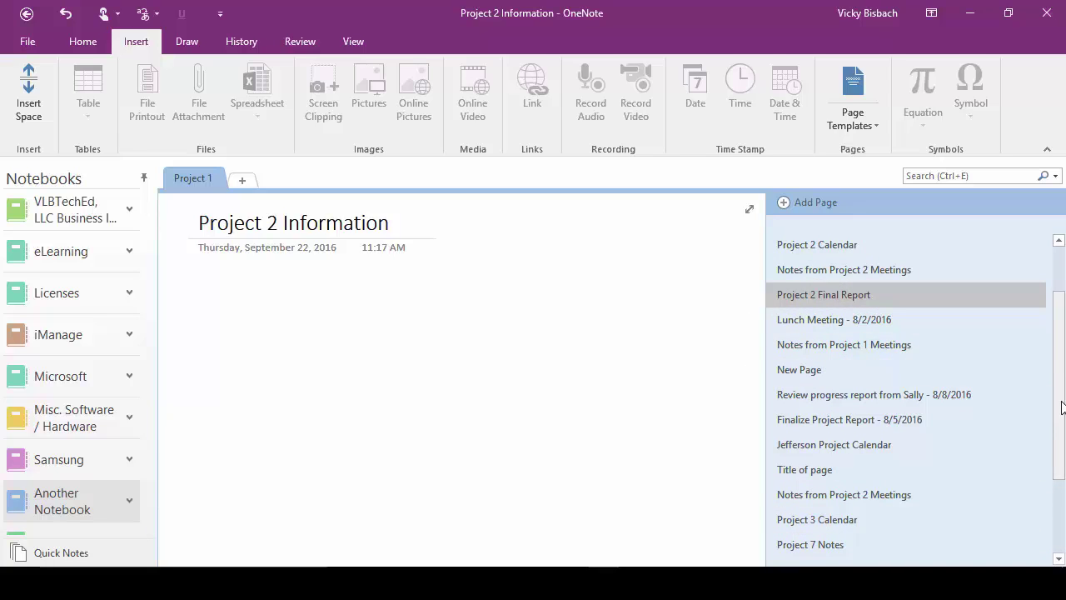
# Make Project 2 Calendar, Notes from Project 2 Meetings and Project 2 Final Report subpages of Project 2 Information.
pyautogui.moveTo(1061, 404); pyautogui.dragTo(1061, 371)
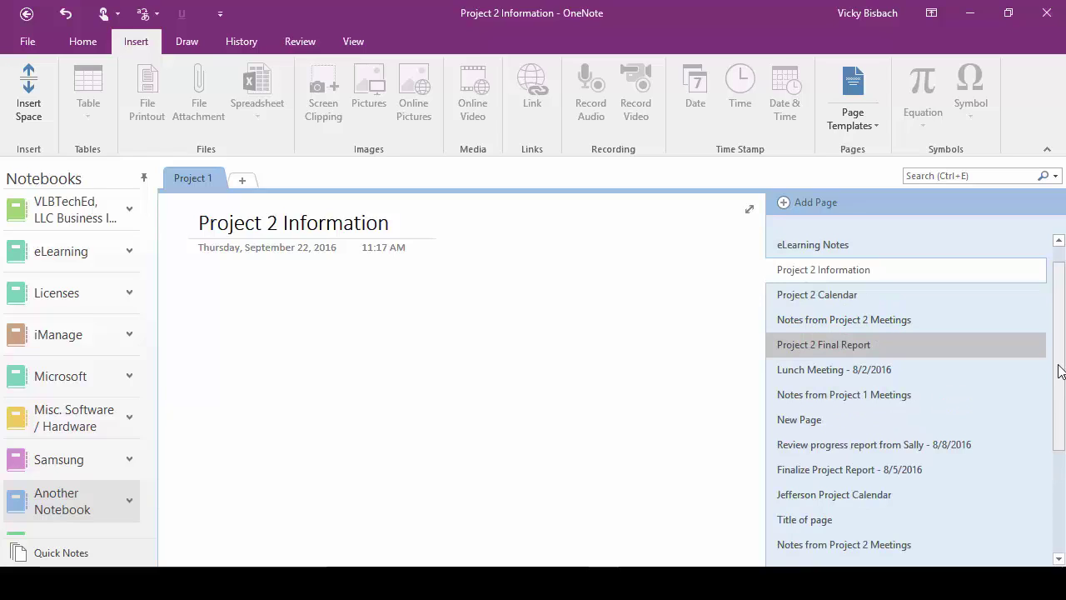
pyautogui.click(798, 294)
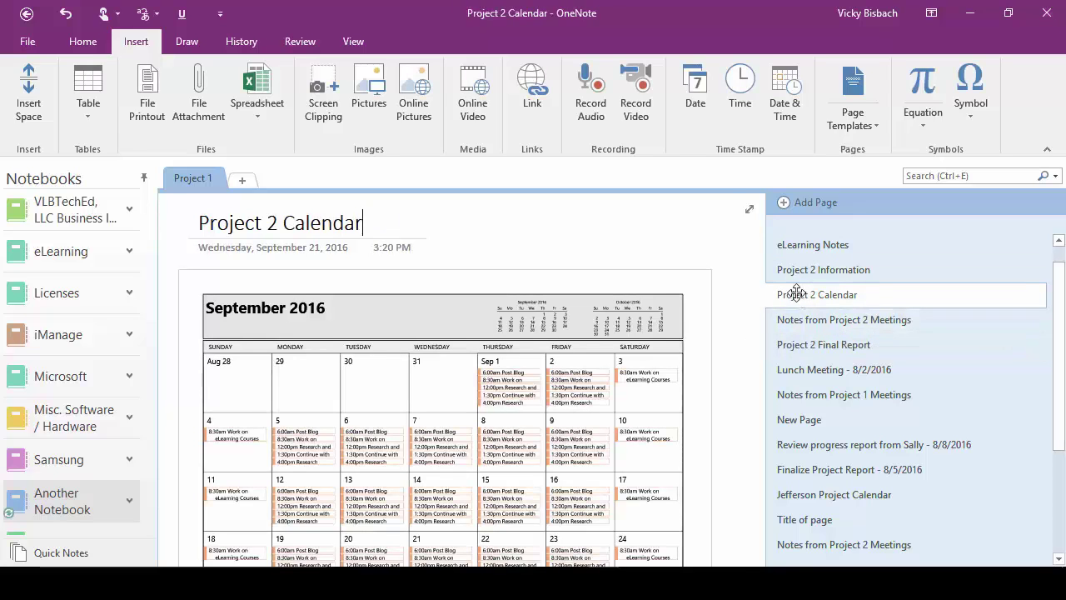
pyautogui.moveTo(798, 295); pyautogui.dragTo(820, 294)
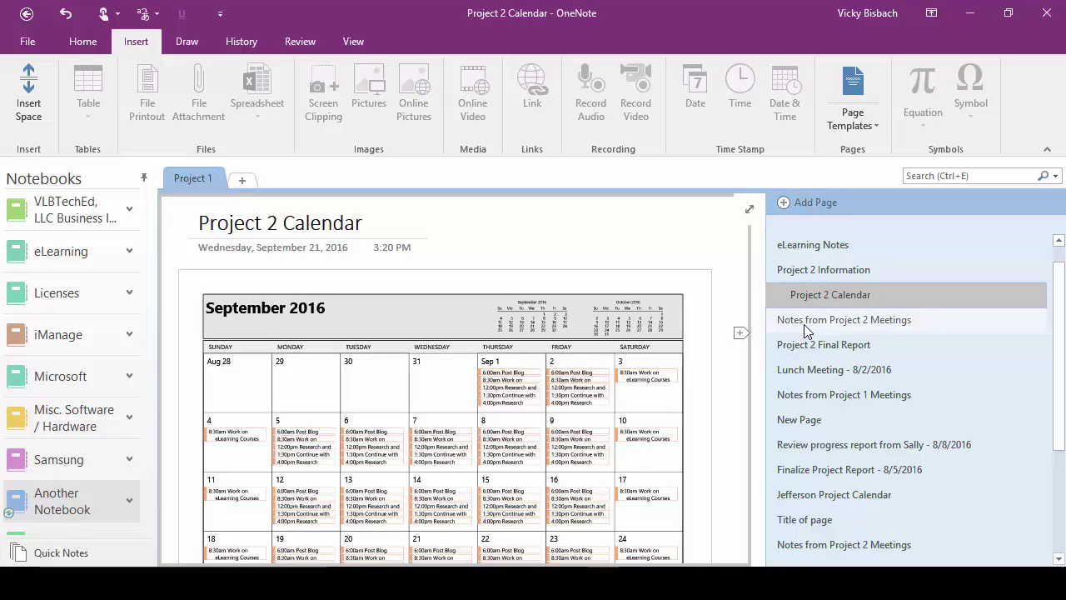
pyautogui.click(823, 322)
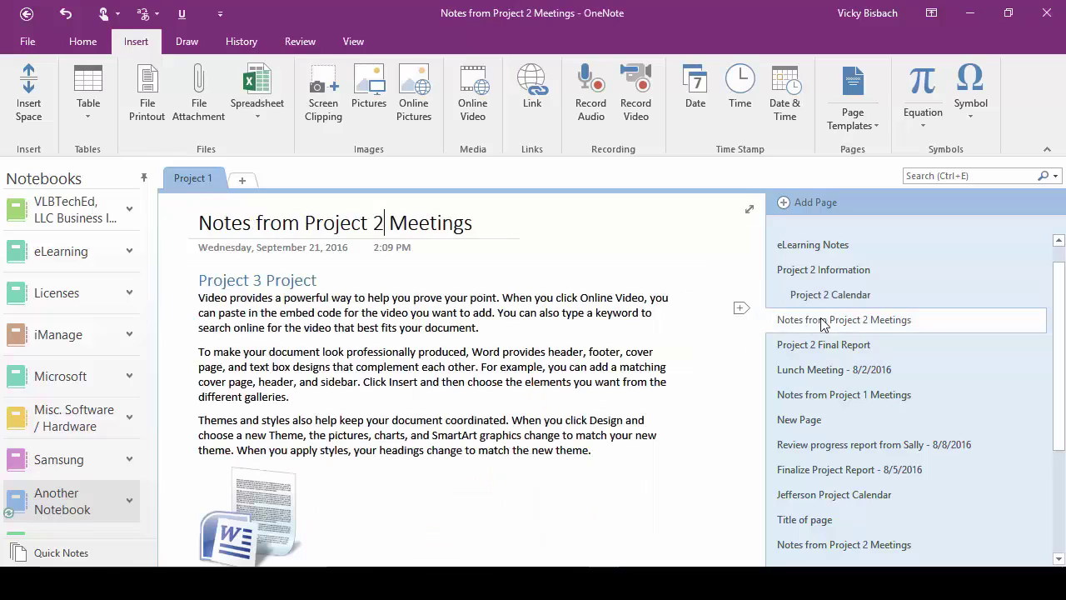
pyautogui.keyDown('shift'); pyautogui.click(809, 345); pyautogui.keyUp('shift')
pyautogui.moveTo(808, 345); pyautogui.dragTo(842, 345)
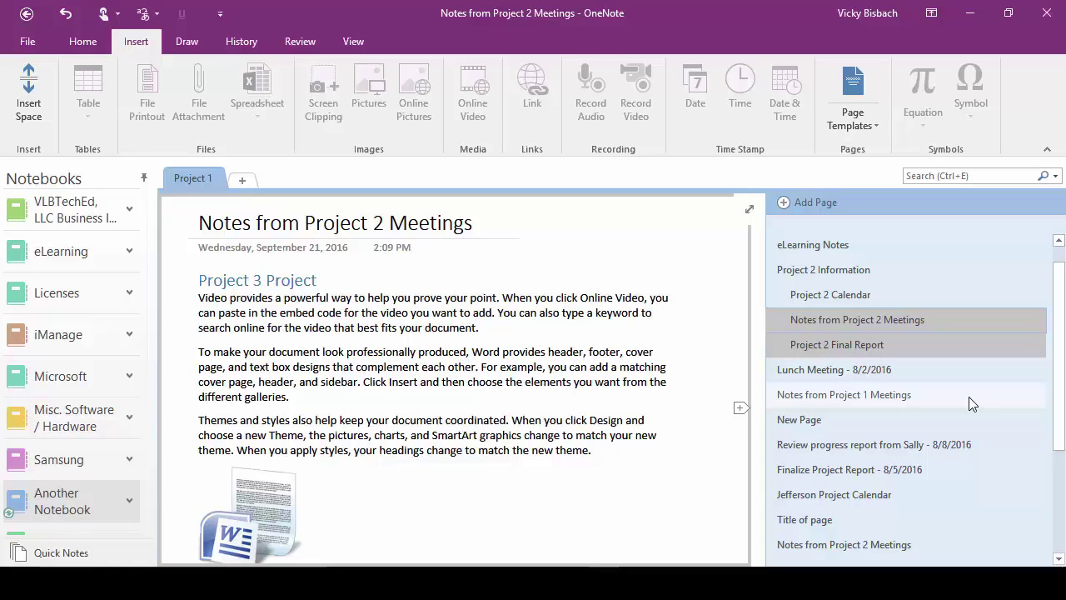
pyautogui.click(981, 396)
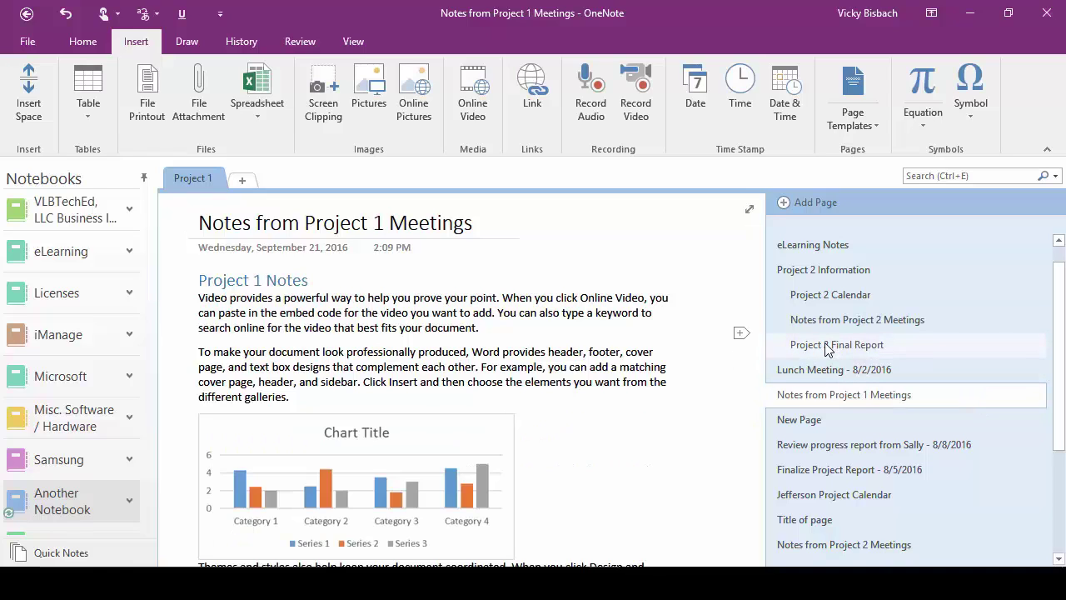
# Move the other Notes from Project 2 Meetings page directly below Project 2 Calendar and indent Project 2 Final Report as a second-level subpage.
pyautogui.moveTo(828, 350); pyautogui.dragTo(866, 350)
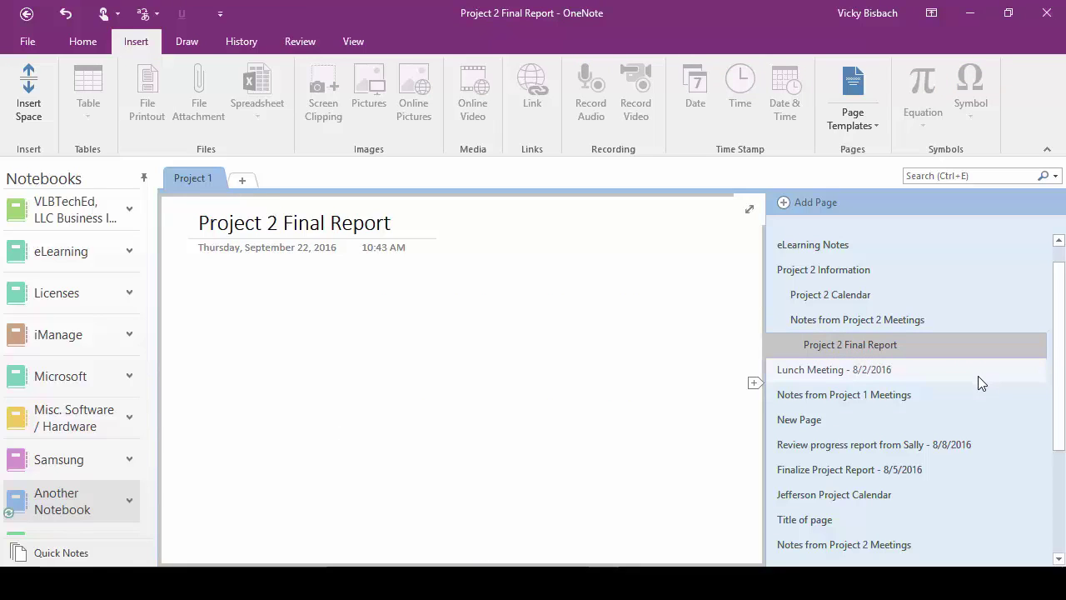
pyautogui.moveTo(875, 543); pyautogui.dragTo(877, 310)
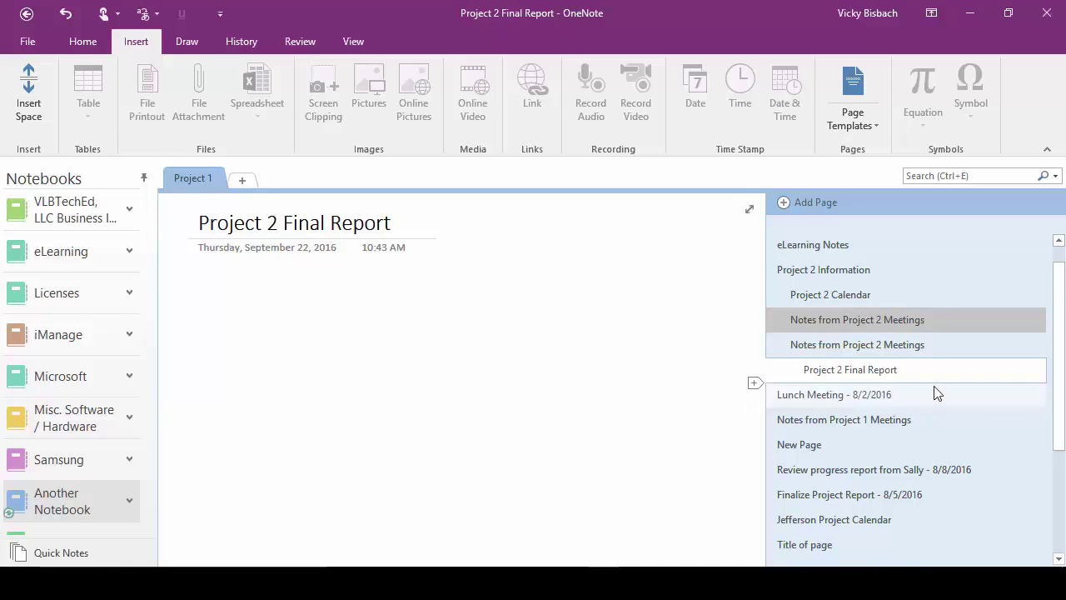
pyautogui.moveTo(858, 377); pyautogui.dragTo(821, 369)
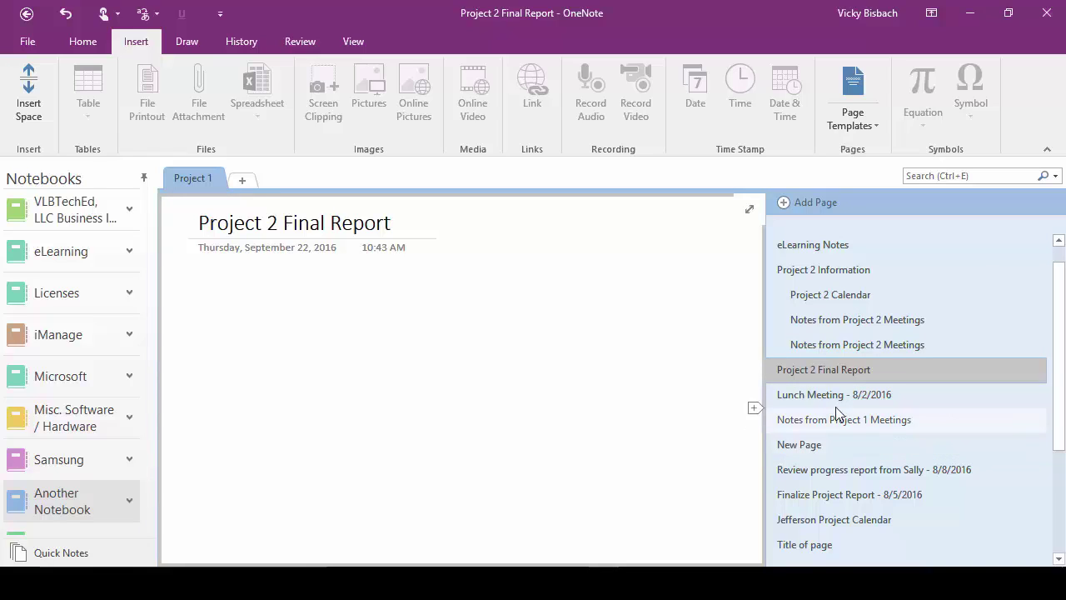
pyautogui.moveTo(829, 369); pyautogui.dragTo(855, 369)
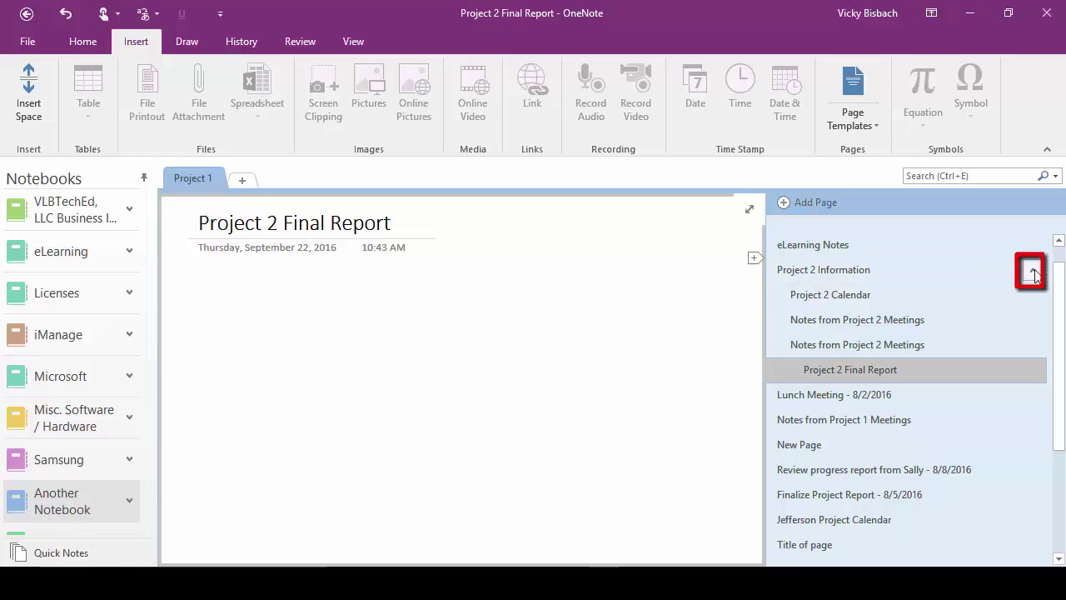
# Collapse and re-expand the Project 2 Information subpages, and delete the Notes from Project 2 Meetings subpage that contains the Project 3 Project notes.
pyautogui.click(1033, 272)
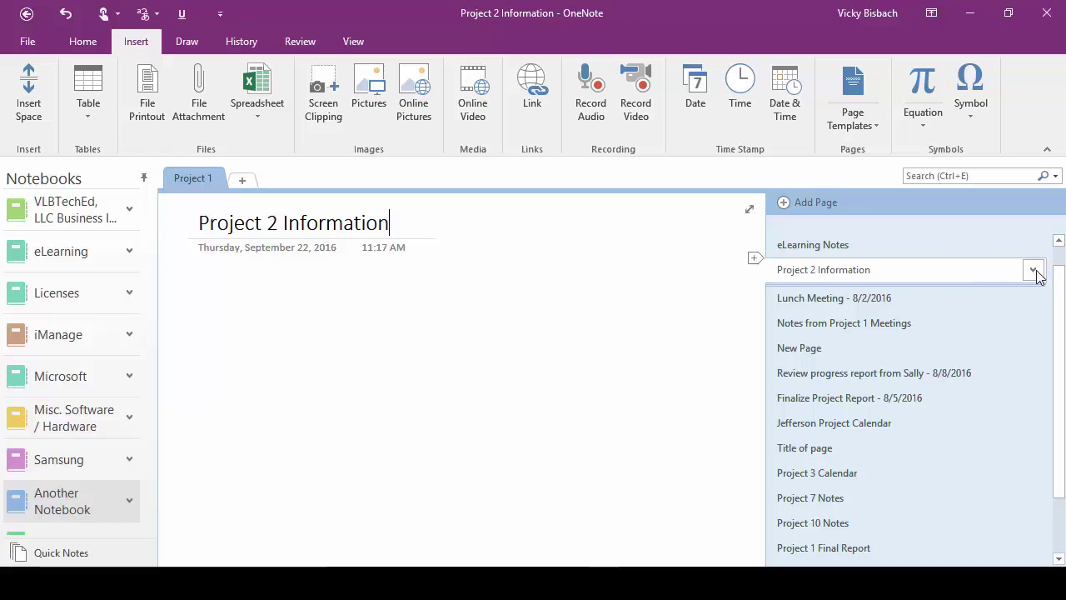
pyautogui.click(1034, 272)
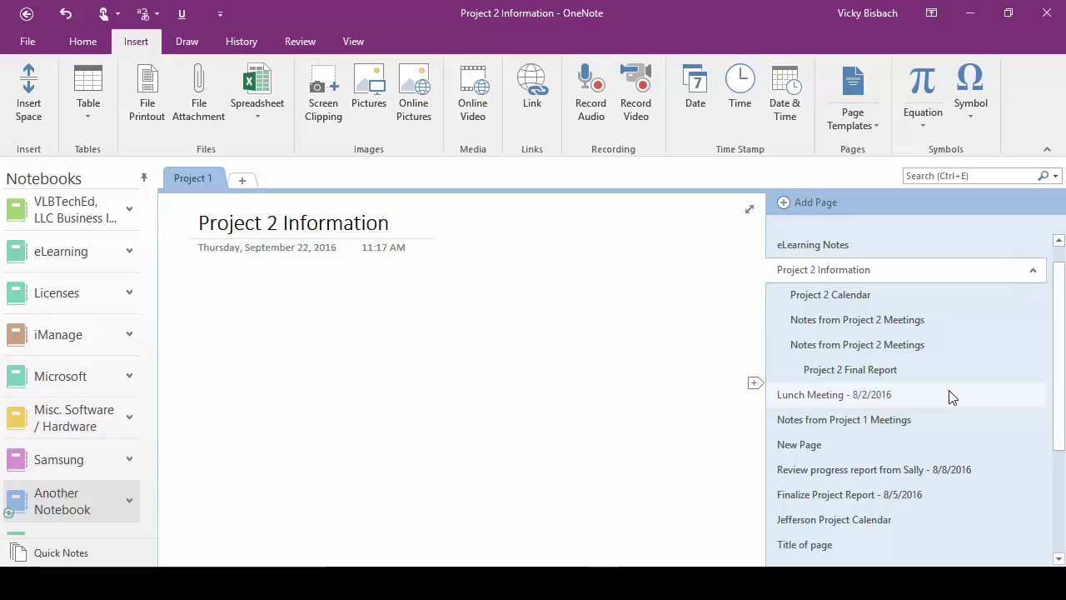
pyautogui.rightClick(858, 346)
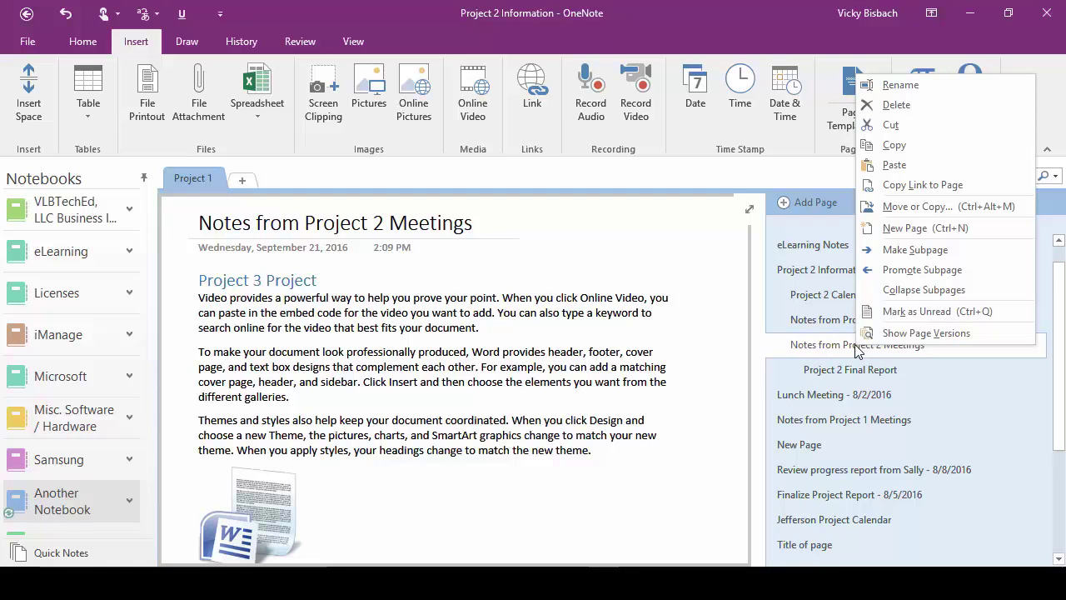
pyautogui.click(897, 104)
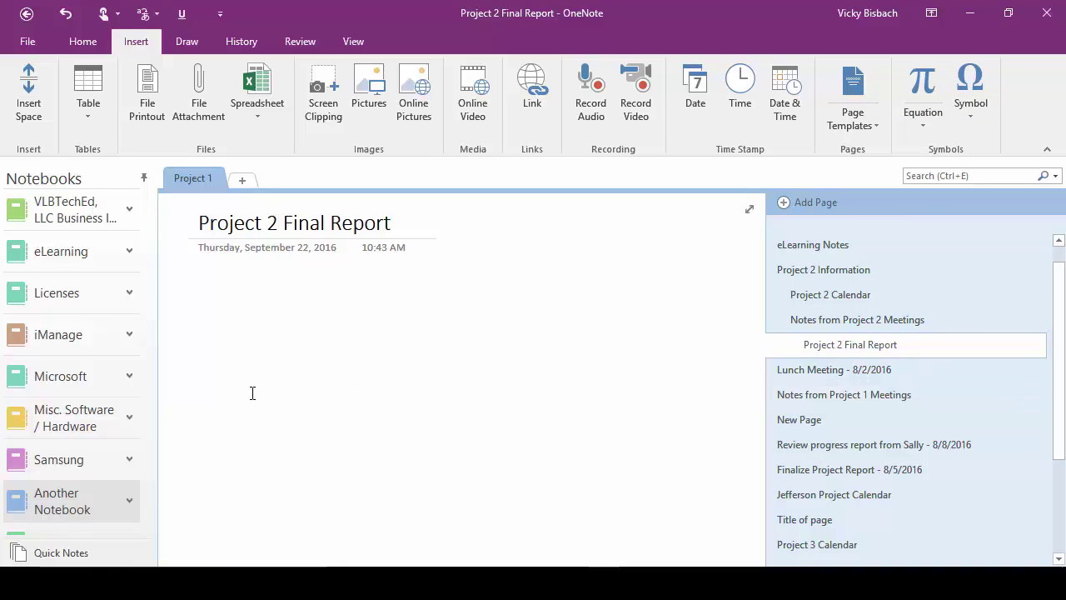
# Examine the page and subpage levels in the eLearning notebook's Course Overviews section, and return to Another Notebook.
pyautogui.click(53, 255)
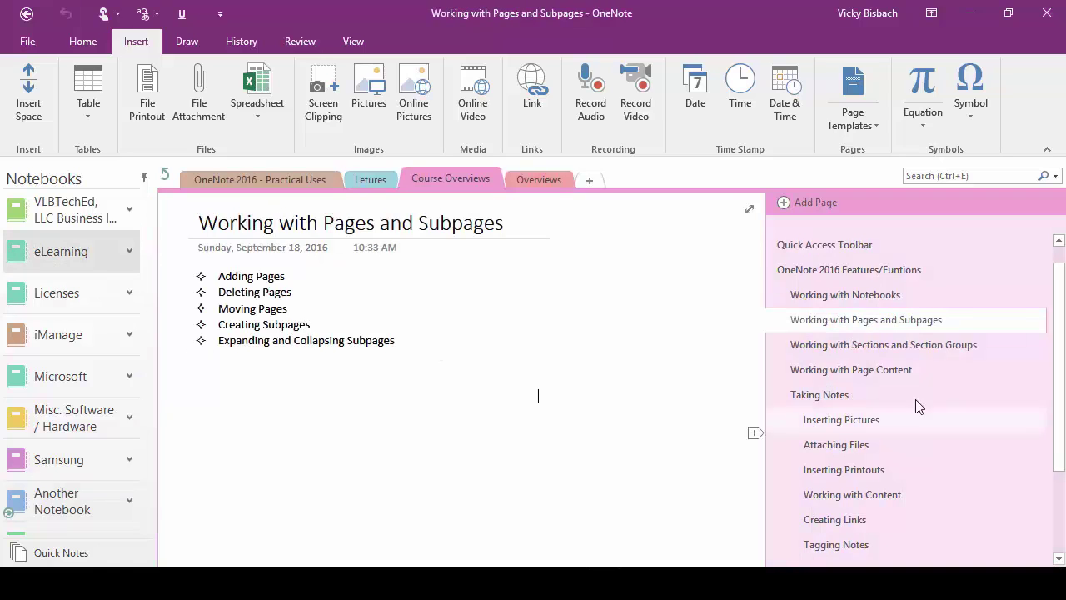
pyautogui.moveTo(1055, 354); pyautogui.dragTo(1039, 283)
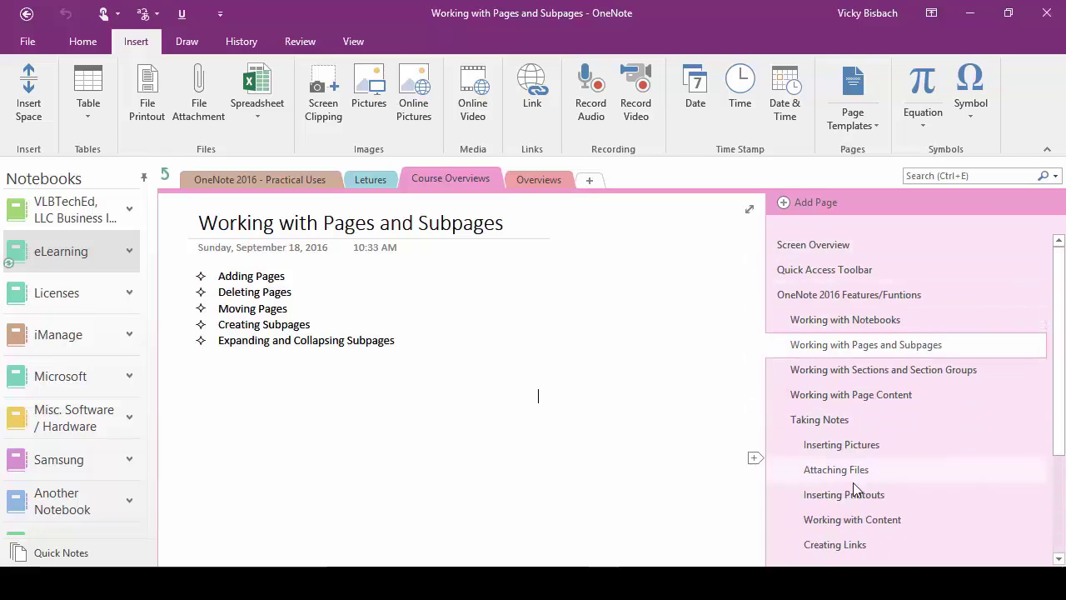
pyautogui.click(87, 515)
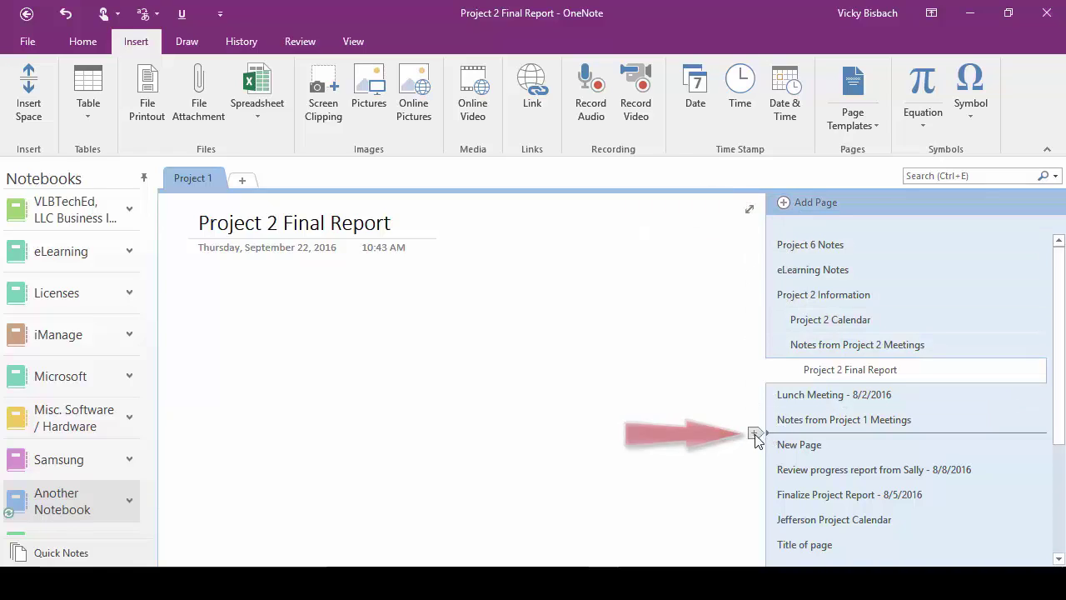
# Insert a page between Notes from Project 1 Meetings and New Page, titled "Title of this page" with the body text "information".
pyautogui.click(754, 435)
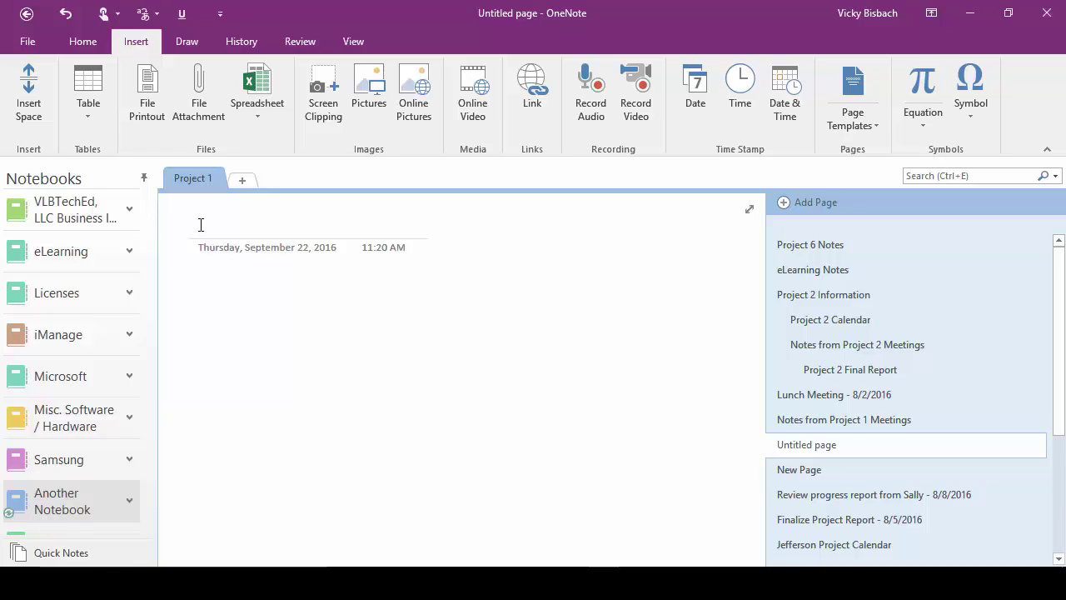
pyautogui.write('Title of this page')
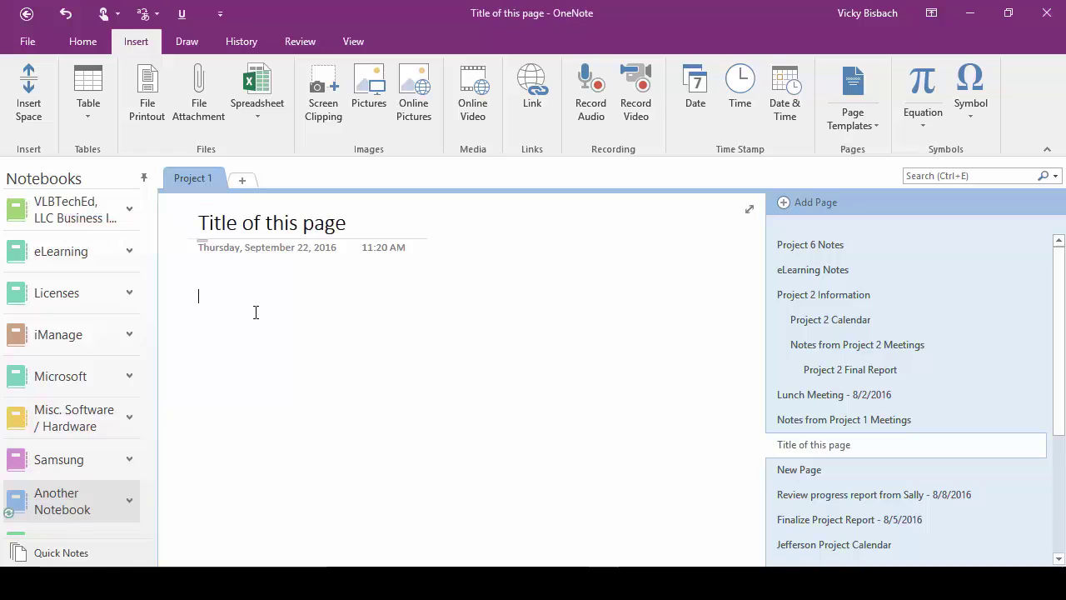
pyautogui.write('information')
# Move the "Title of this page" page below New Page at the top page level, and collapse the Project 2 Information subpages.
pyautogui.moveTo(831, 450); pyautogui.dragTo(813, 469)
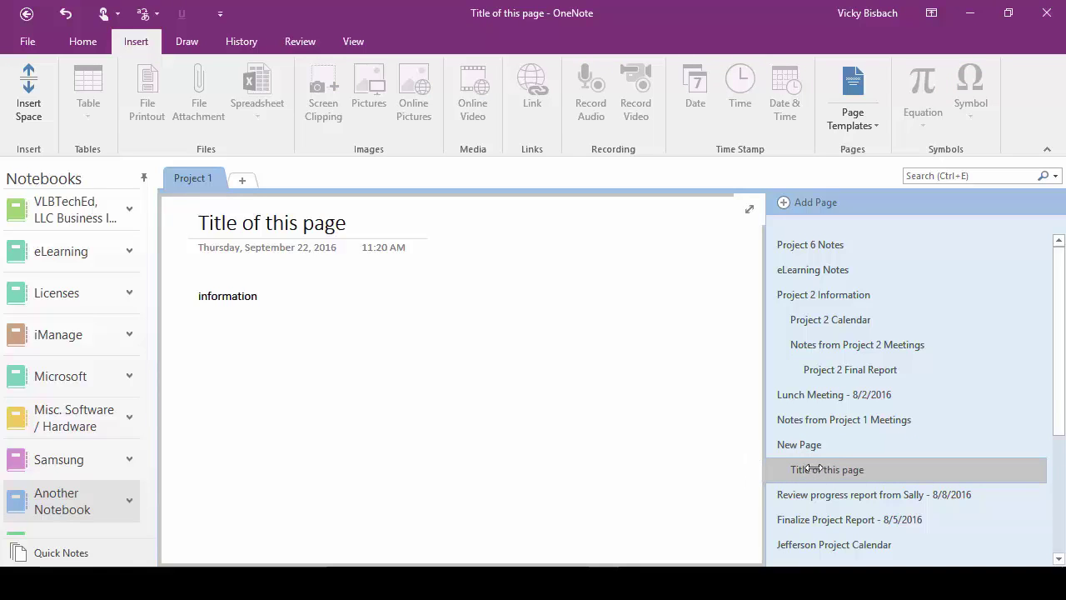
pyautogui.moveTo(804, 468); pyautogui.dragTo(791, 470)
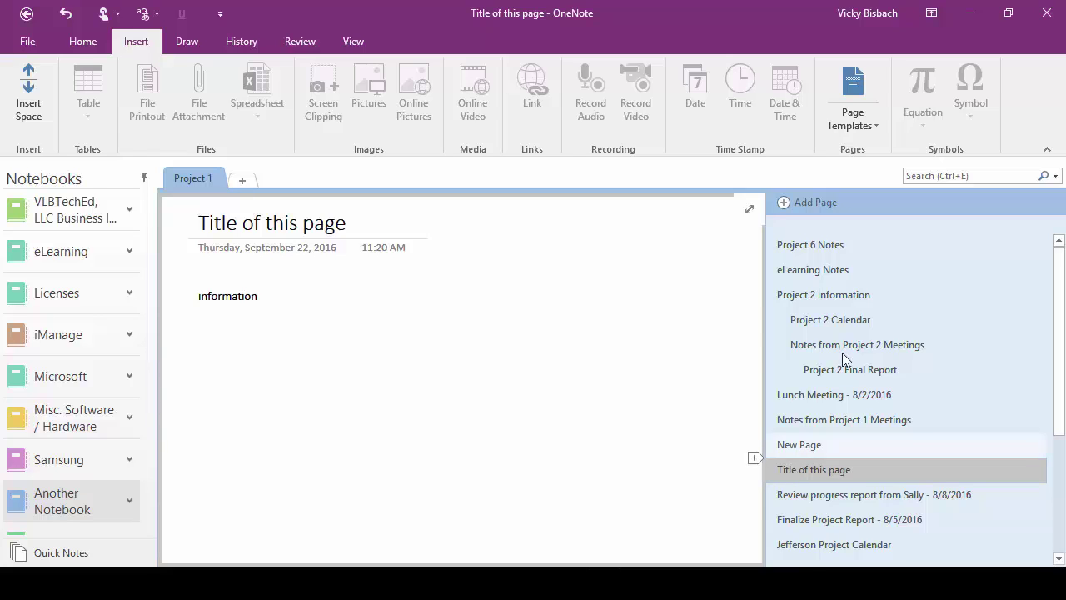
pyautogui.click(1033, 296)
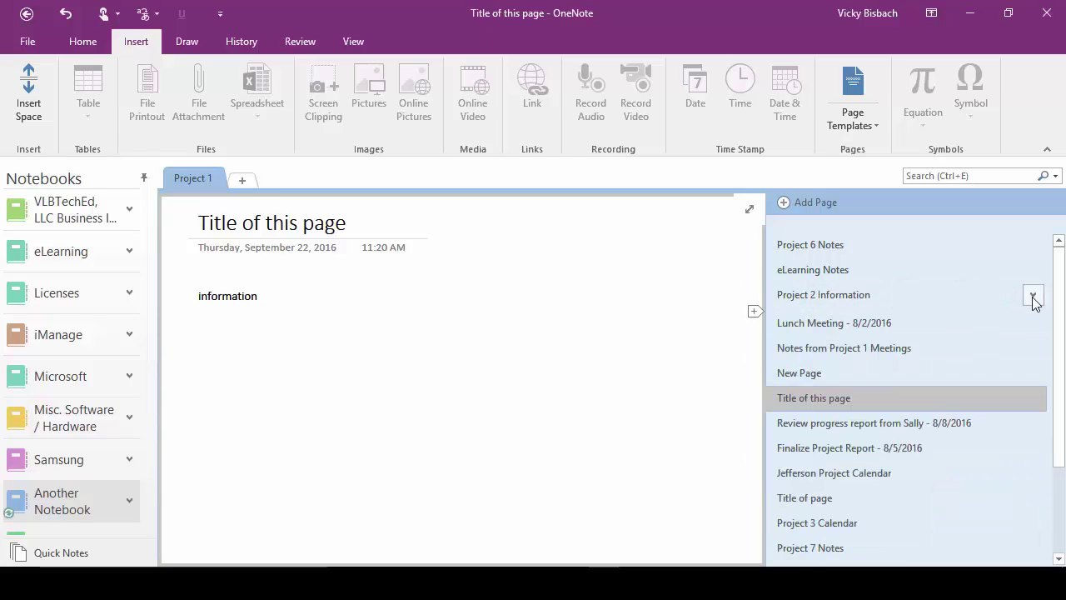